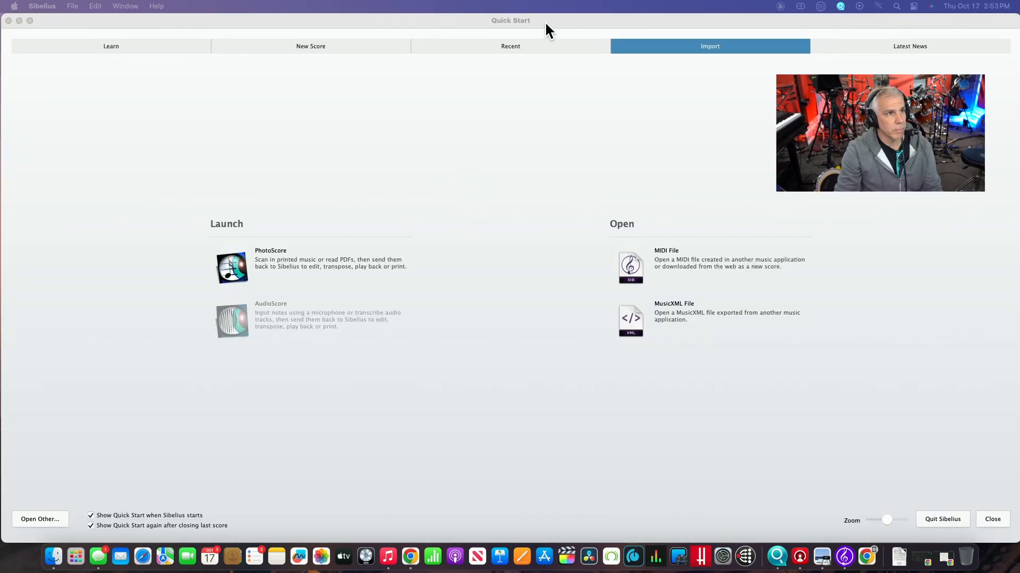
- Look through the Learn, New Score, Recent and Import pages of Quick Start
left_click(544, 20)
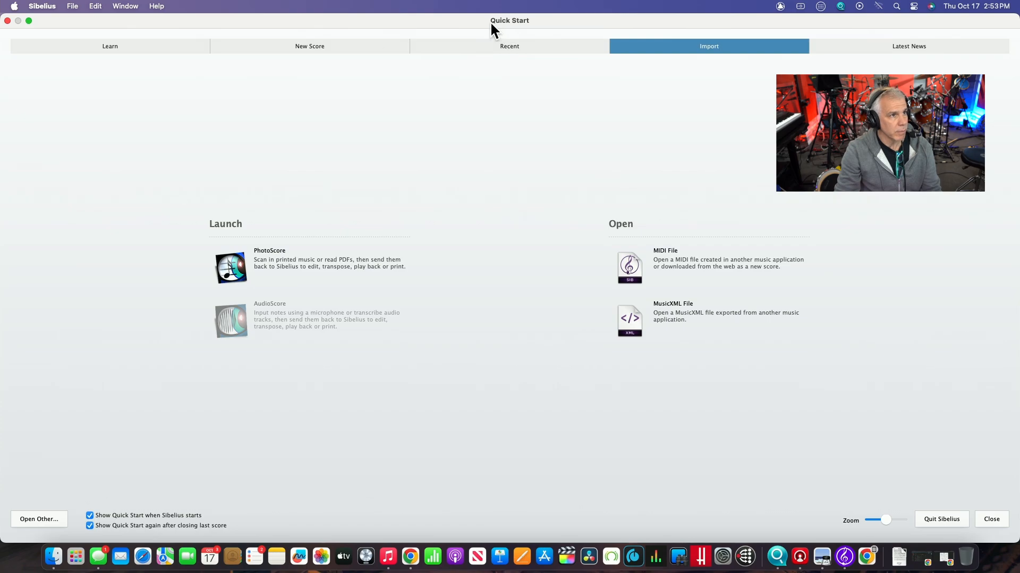
left_click(127, 47)
left_click(279, 46)
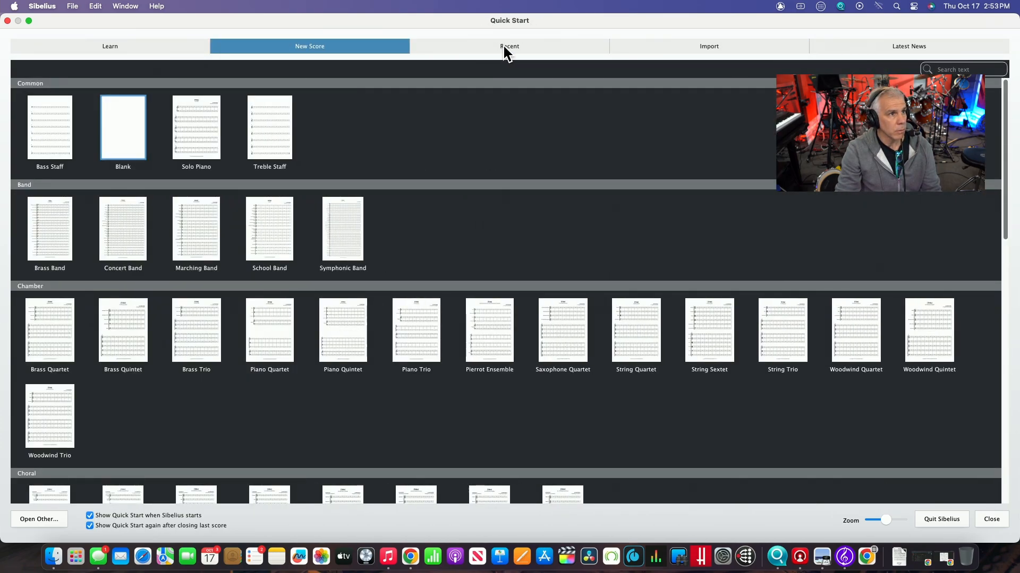
left_click(503, 47)
left_click(710, 48)
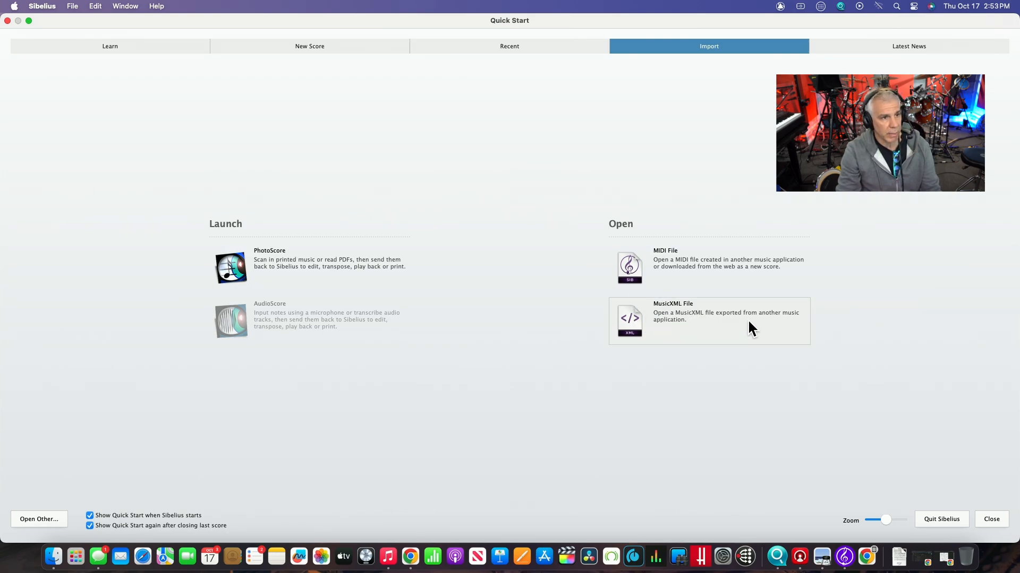
- Open Margaritaville - Jimmy Buffet.mxl from the Downloads folder as a MusicXML file
left_click(669, 318)
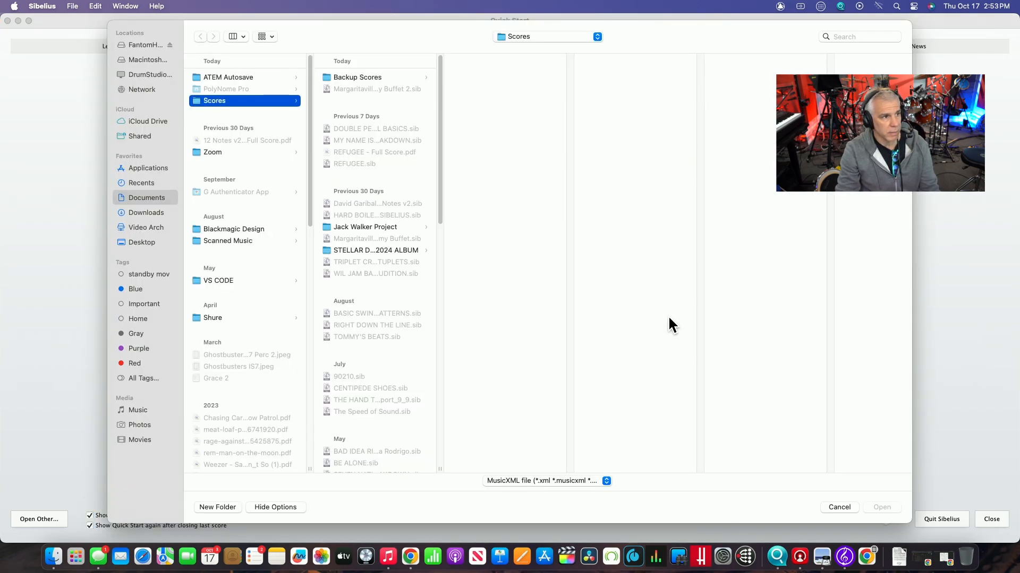
left_click(150, 212)
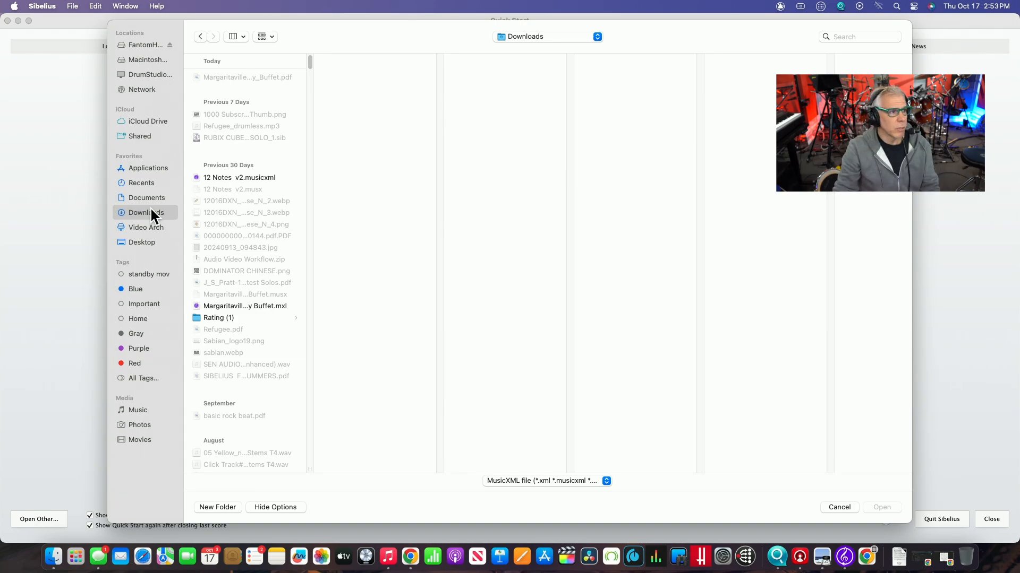
left_click(260, 306)
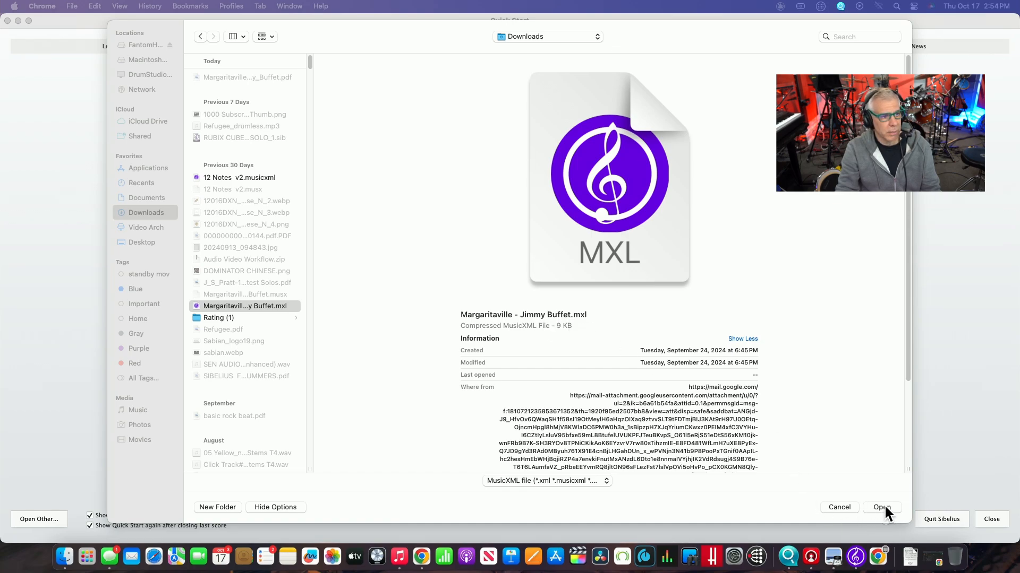
left_click(578, 480)
left_click(579, 480)
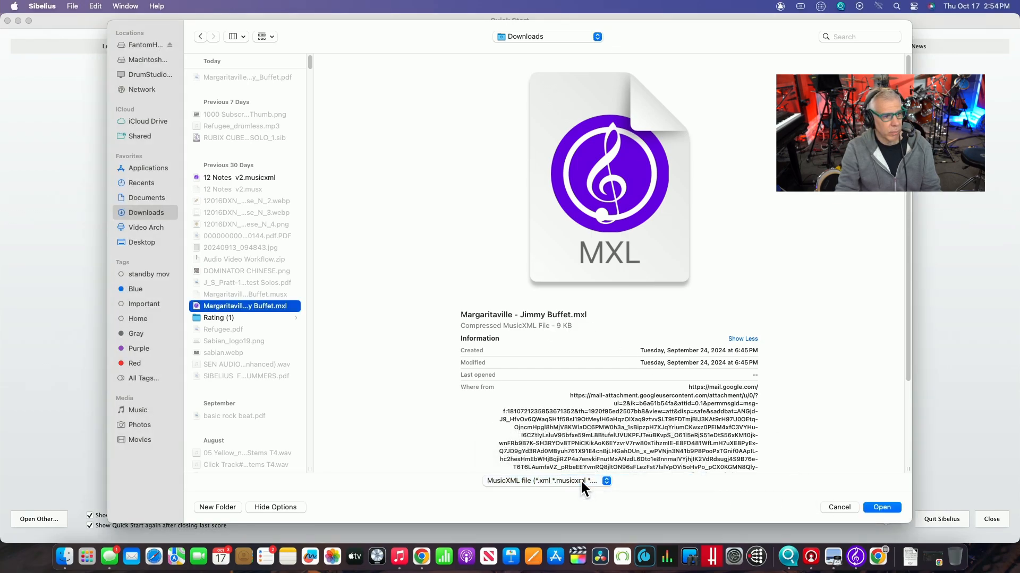
left_click(580, 479)
left_click(582, 479)
left_click(604, 480)
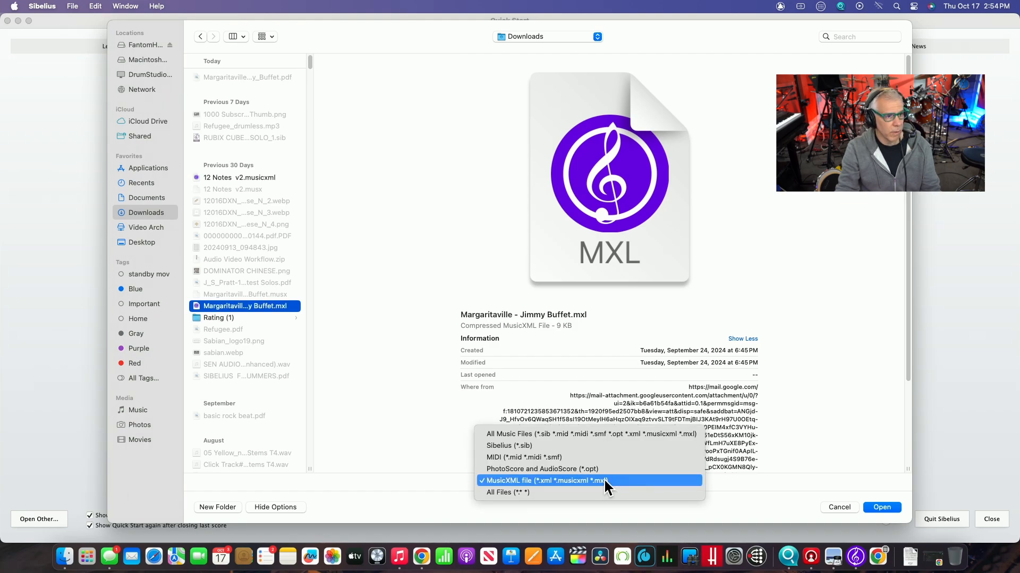
left_click(604, 480)
left_click(876, 506)
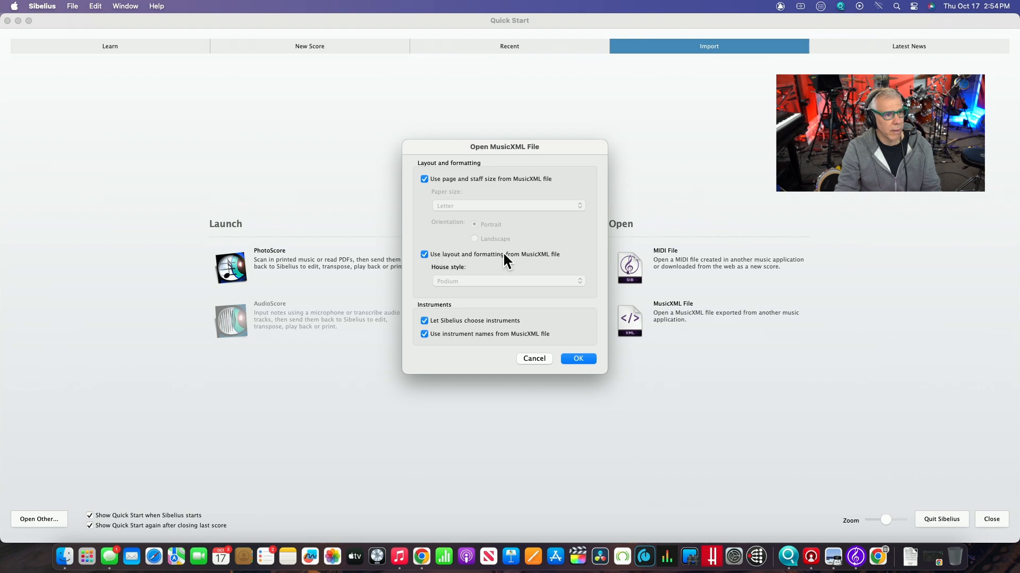
- Import the file with the Handwritten house style instead of the layout and formatting from the MusicXML file
left_click(424, 254)
left_click(503, 280)
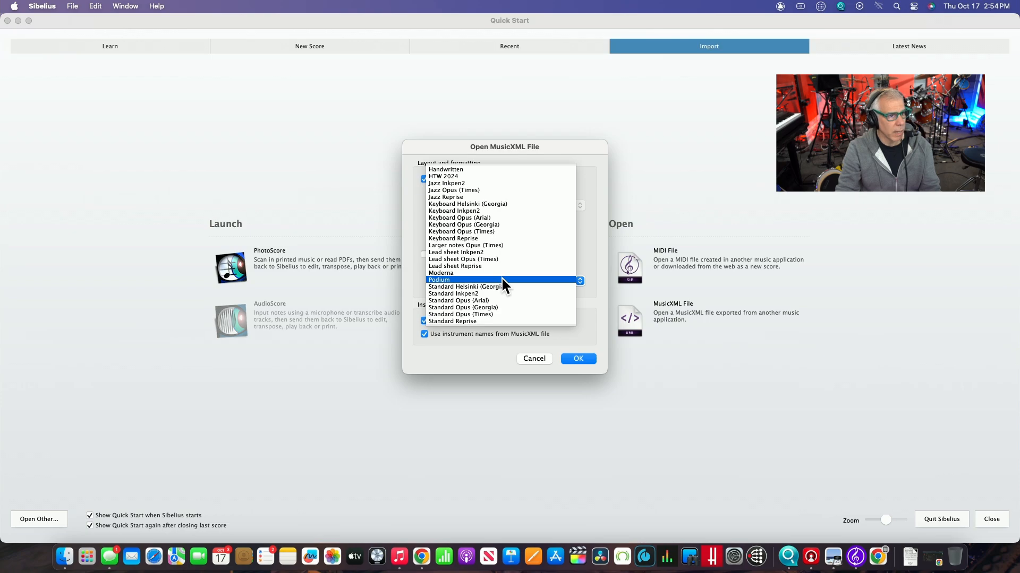
left_click(501, 277)
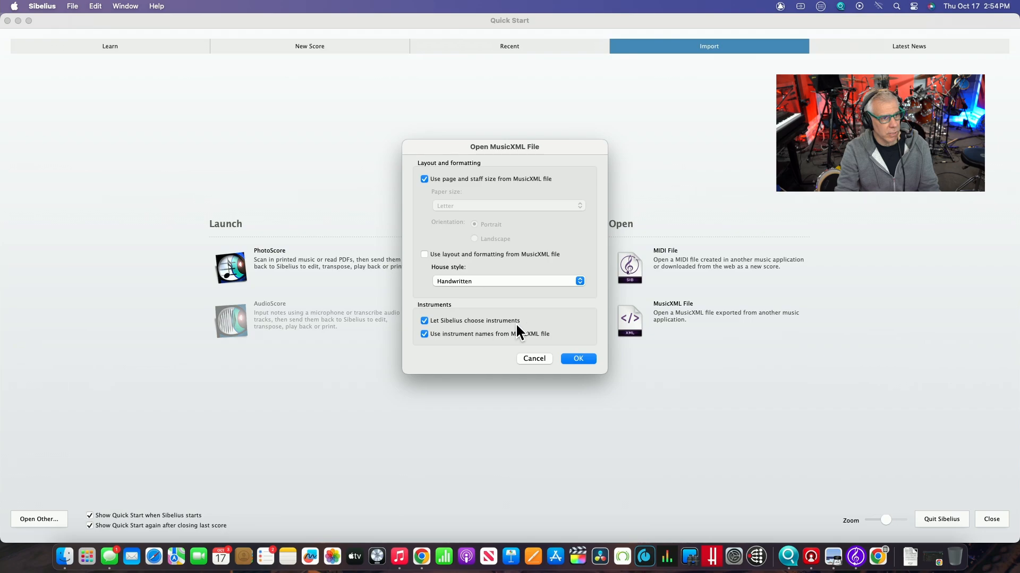
left_click(583, 359)
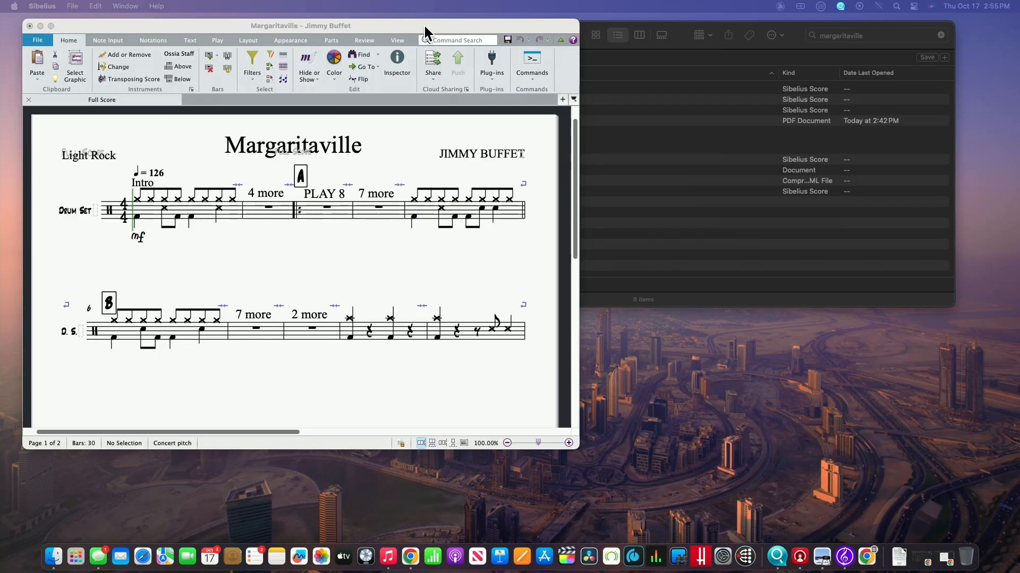
- Arrange the imported score and Margaritaville-Jimmy_Buffet.pdf side by side, enlarging the PDF for comparison
left_click_drag(424, 27, 586, 7)
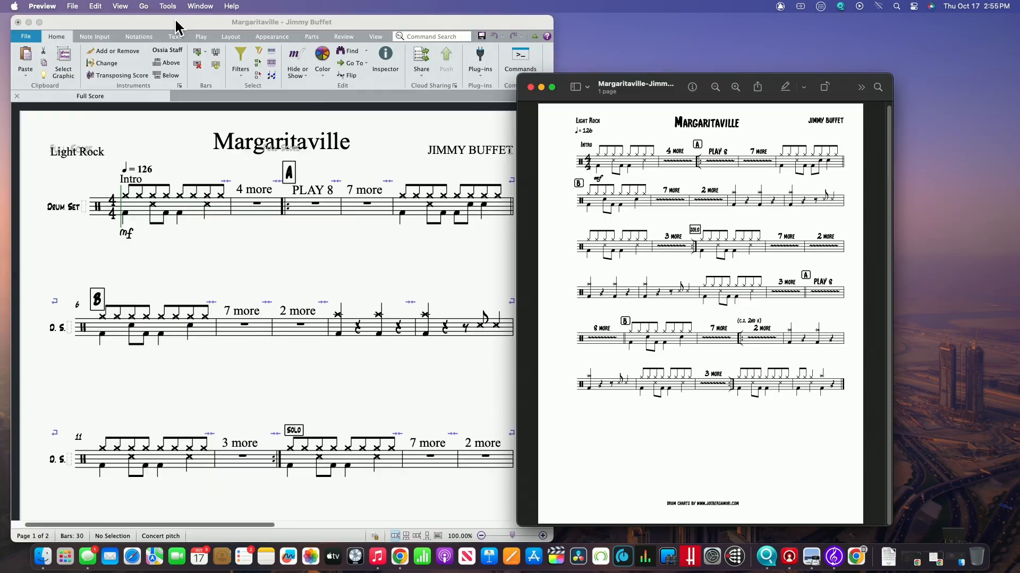
left_click_drag(157, 26, 170, 26)
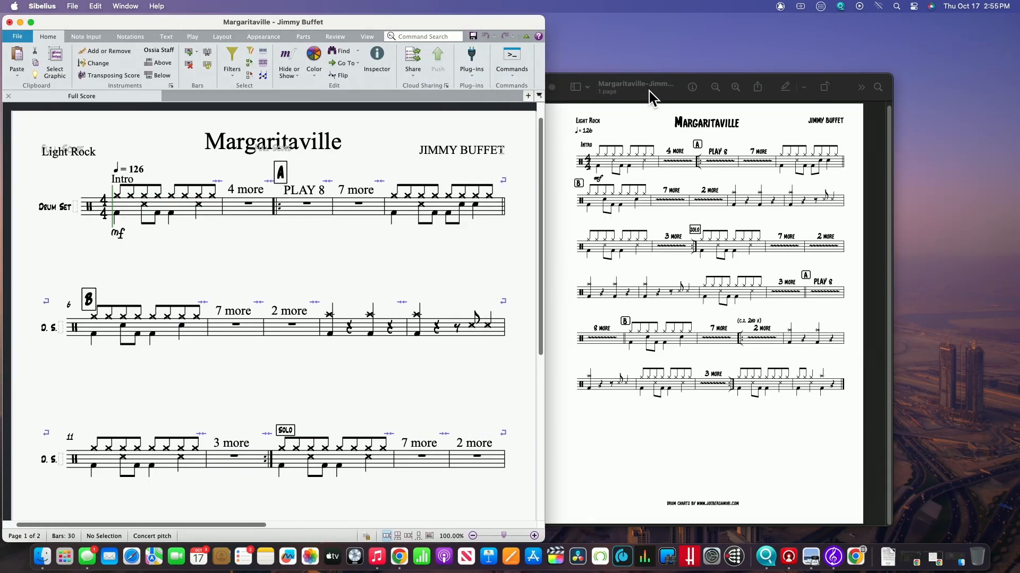
left_click_drag(652, 92, 682, 32)
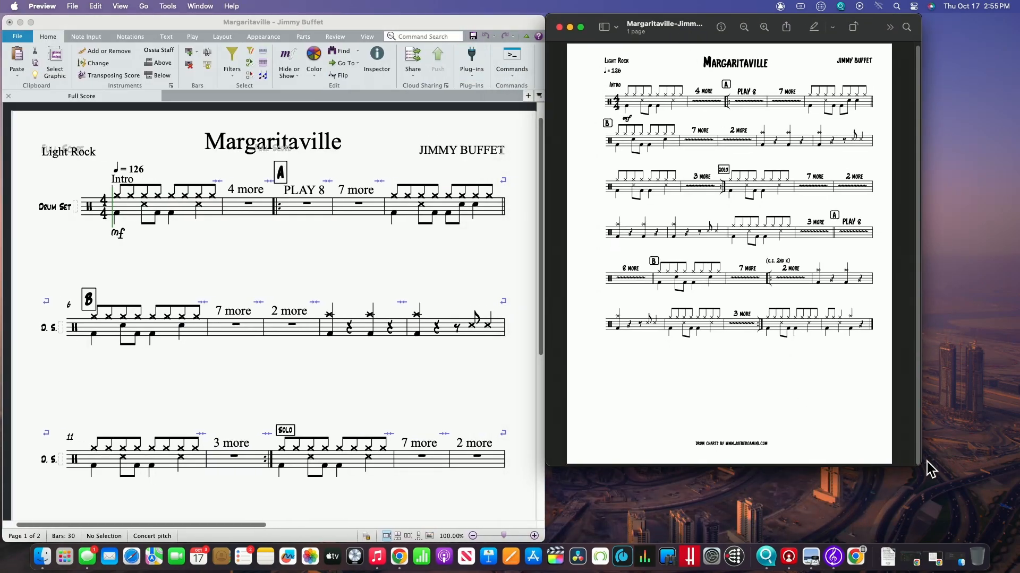
left_click_drag(919, 464, 1018, 542)
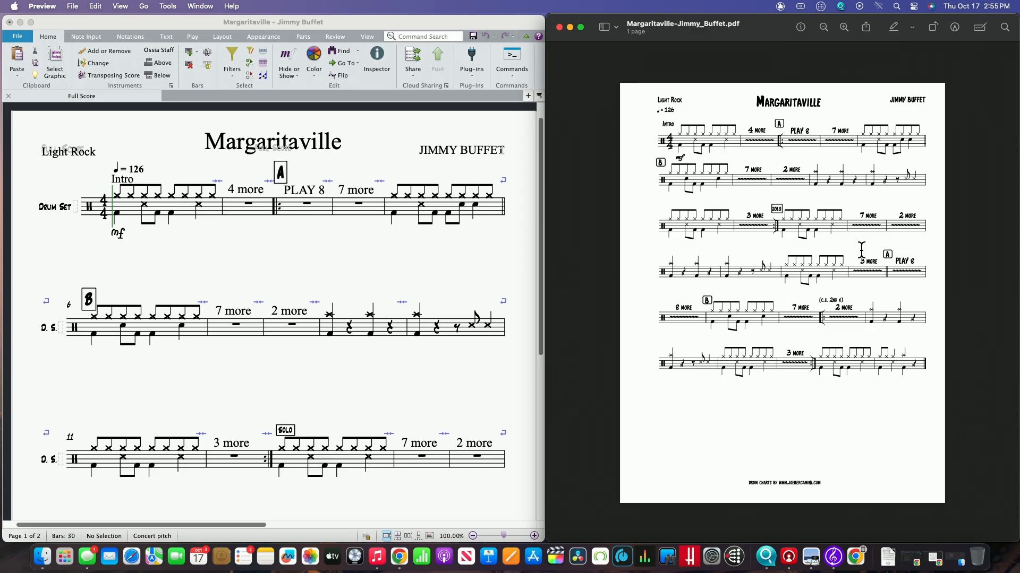
left_click(843, 27)
scroll(825, 121, "up", 2)
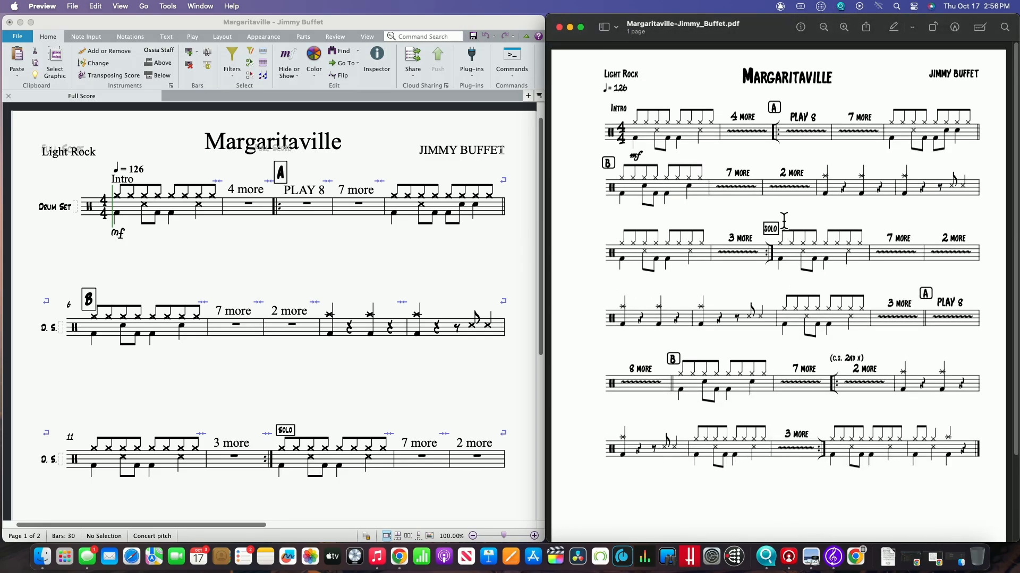
- Delete the full Drum Set name from the first system and the abbreviated D. S. names from the following systems
left_click(53, 255)
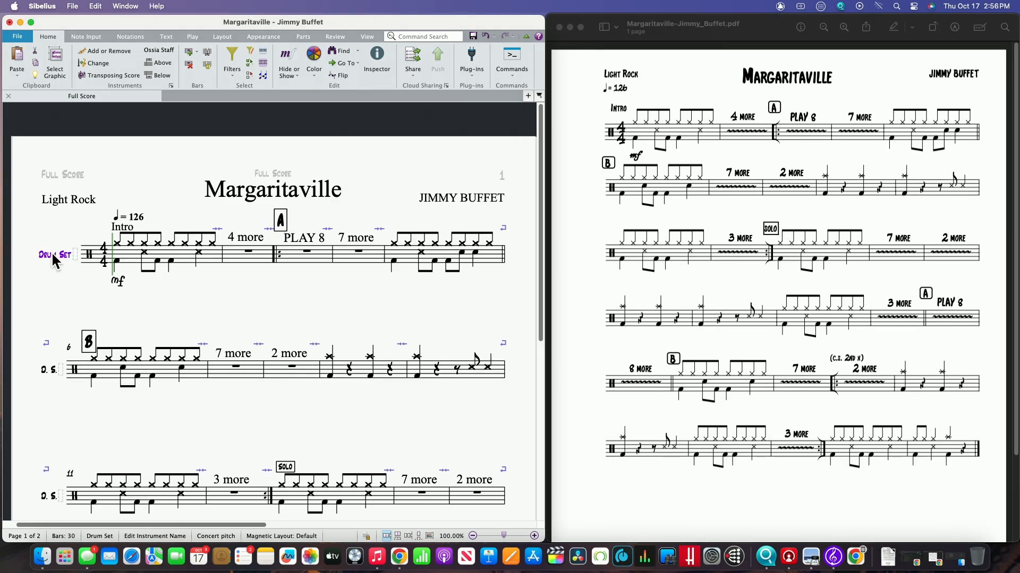
key("Delete")
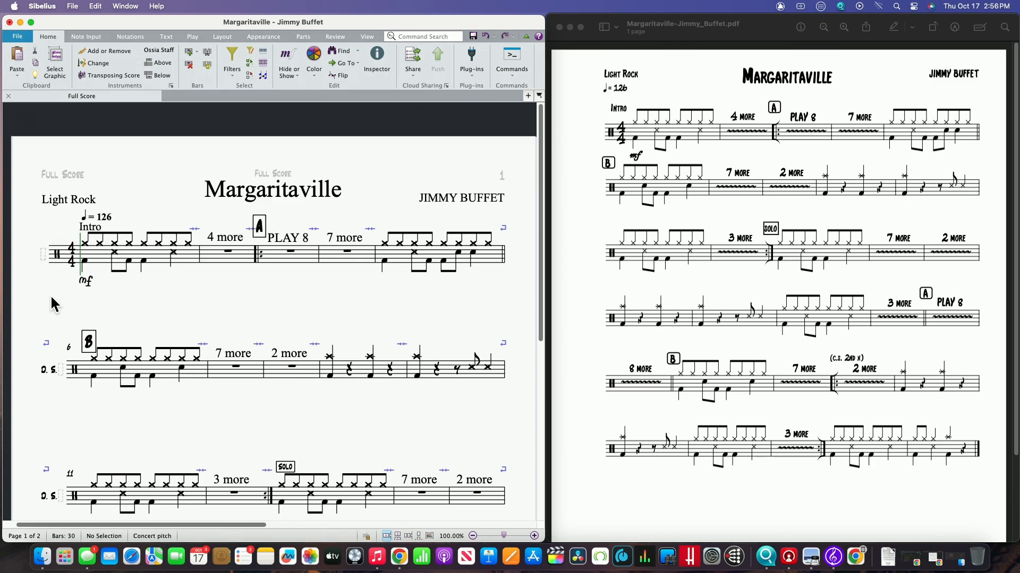
left_click(44, 370)
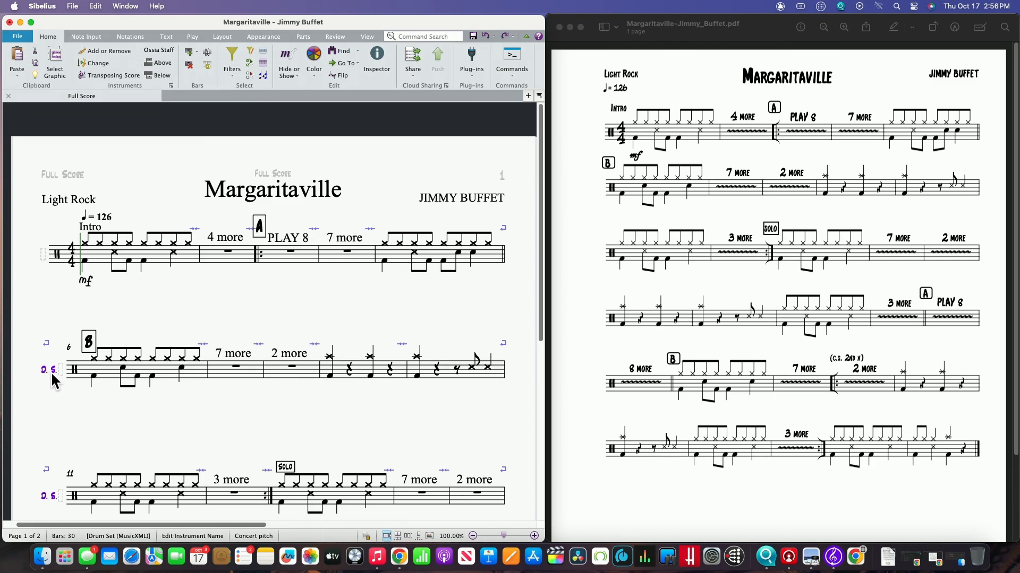
key("Delete")
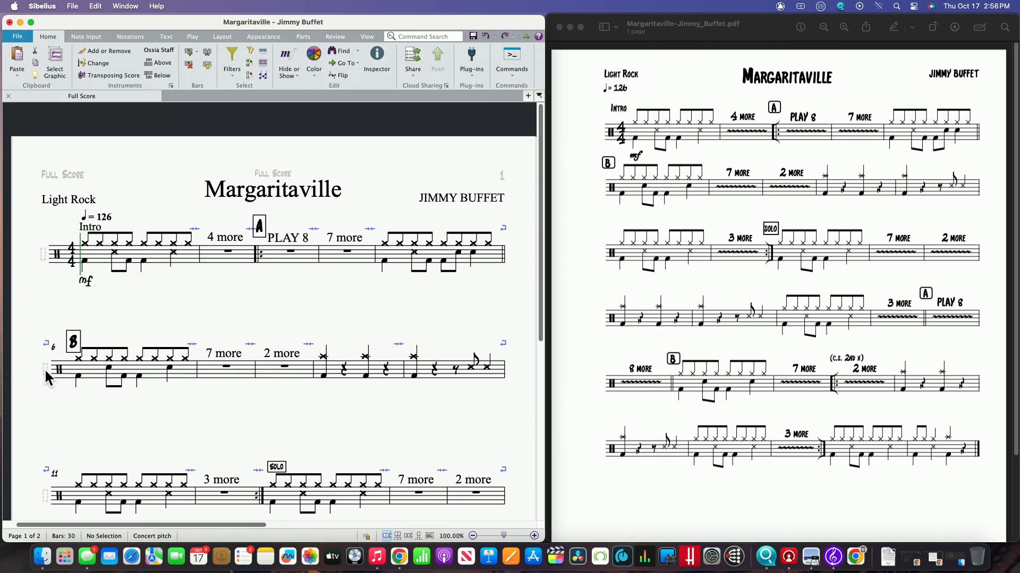
- Tighten the spacing of the upper systems and reposition rehearsal mark B, the Intro text and the tempo mark beneath Light Rock
left_click(74, 341)
left_click_drag(74, 342, 75, 325)
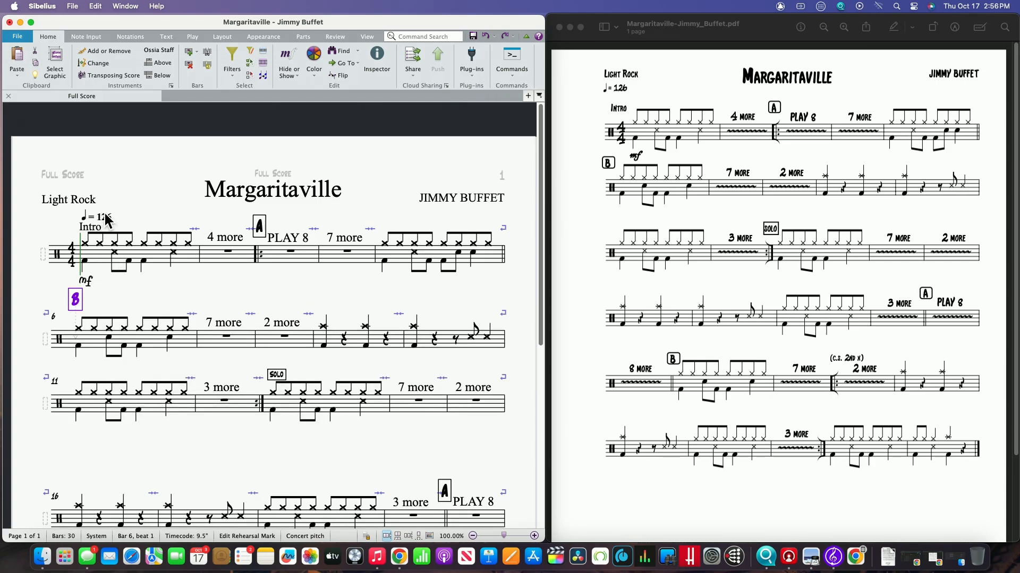
left_click_drag(105, 213, 66, 234)
- Change the Margaritaville title's font to Inkpen2 Chords Std
left_click(275, 193)
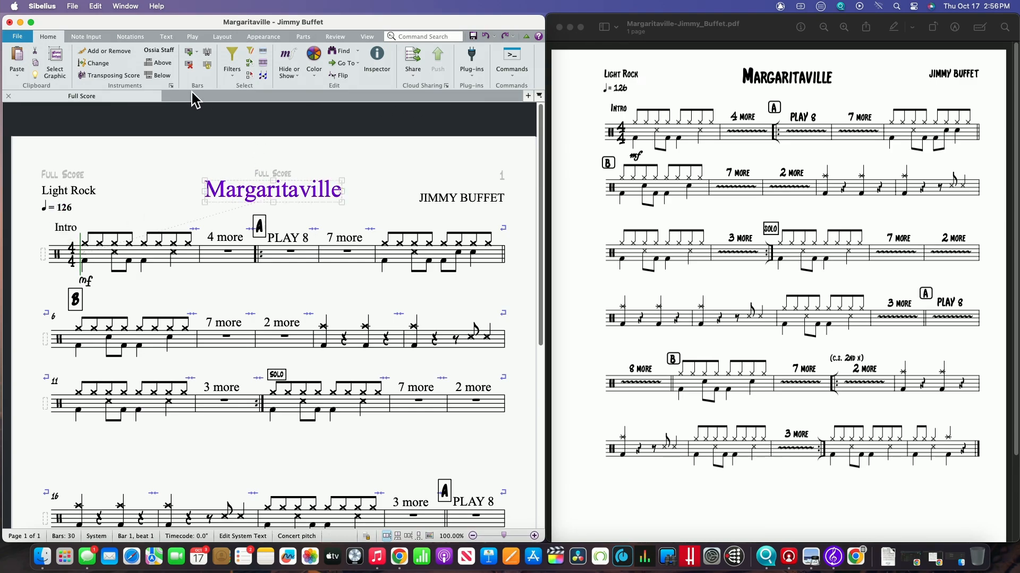
left_click(166, 37)
left_click(168, 51)
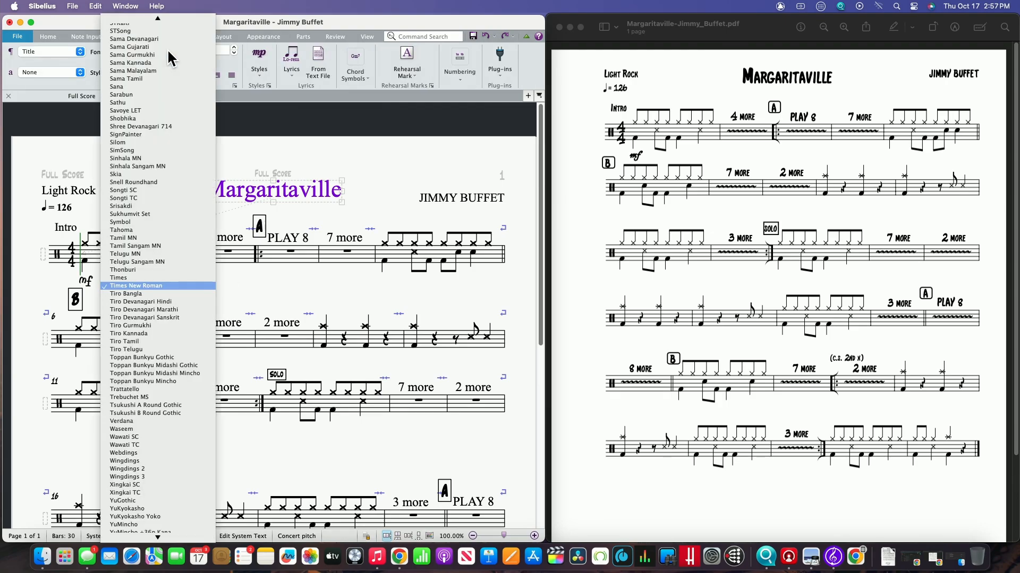
key("h")
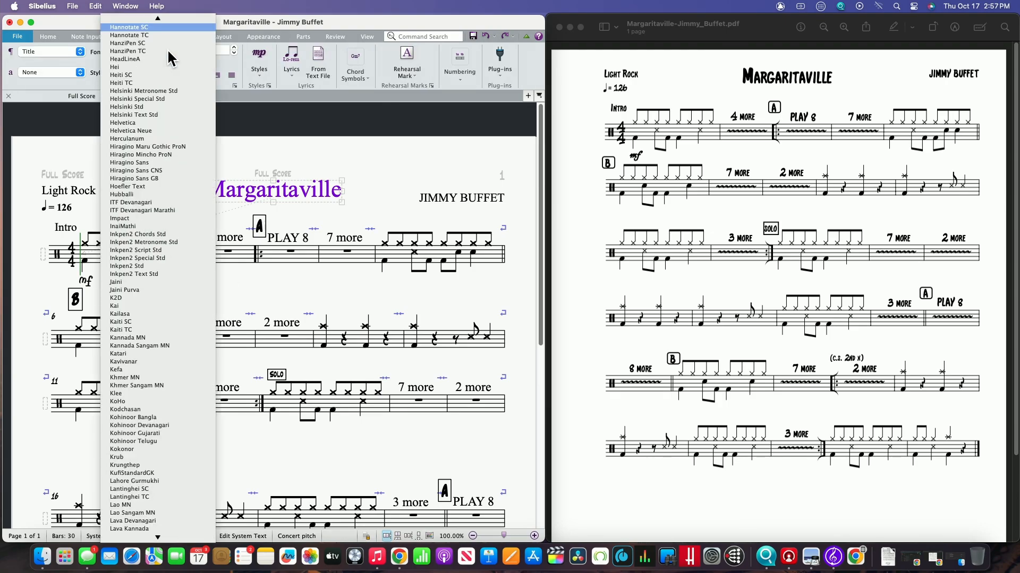
scroll(161, 78, "up", 4)
scroll(182, 213, "down", 1)
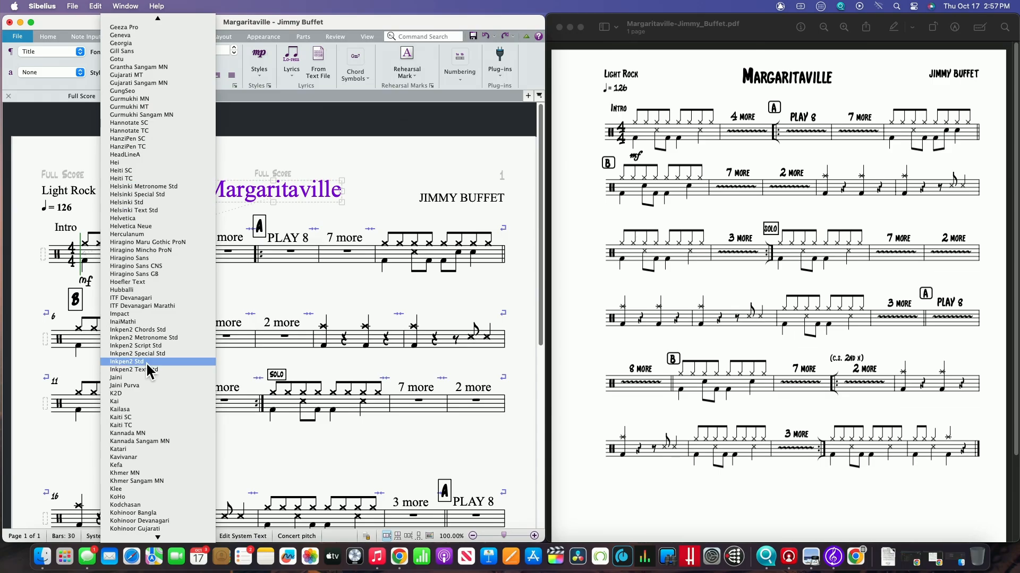
left_click(122, 330)
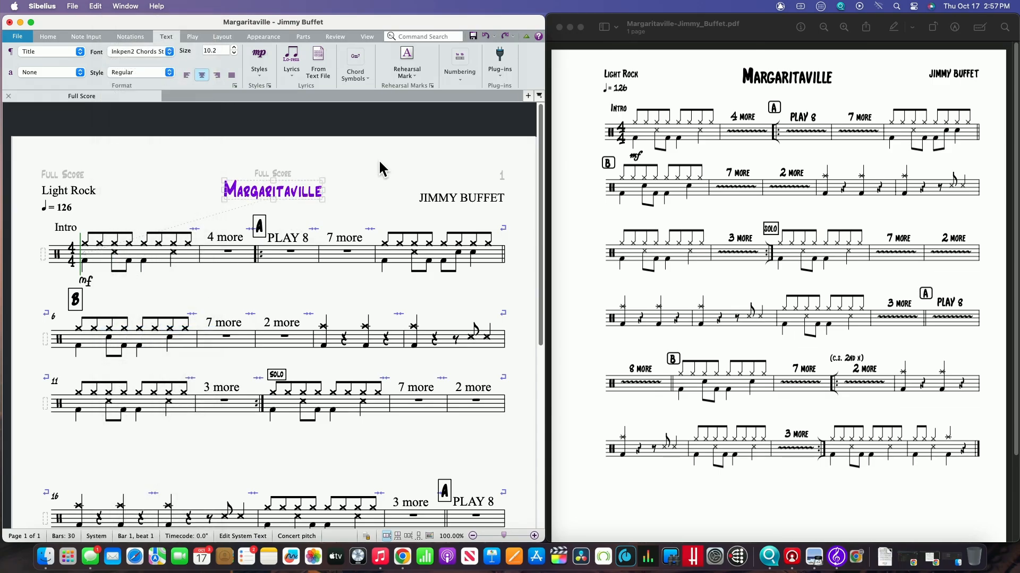
- Change the composer credit and the Light Rock text to the Inkpen2 Chords Std font
left_click(398, 204)
left_click(448, 197)
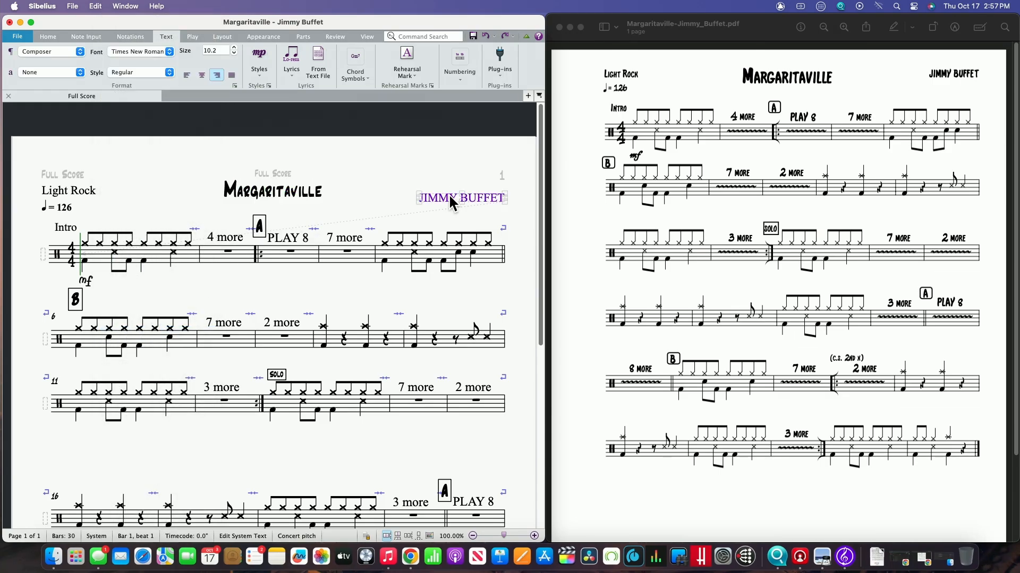
left_click(145, 52)
key("h")
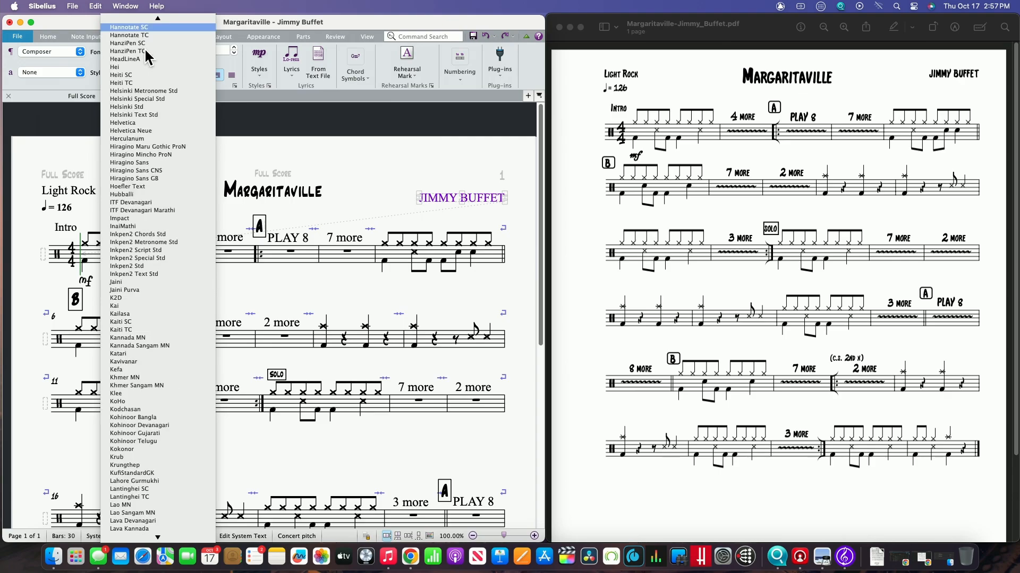
left_click(150, 234)
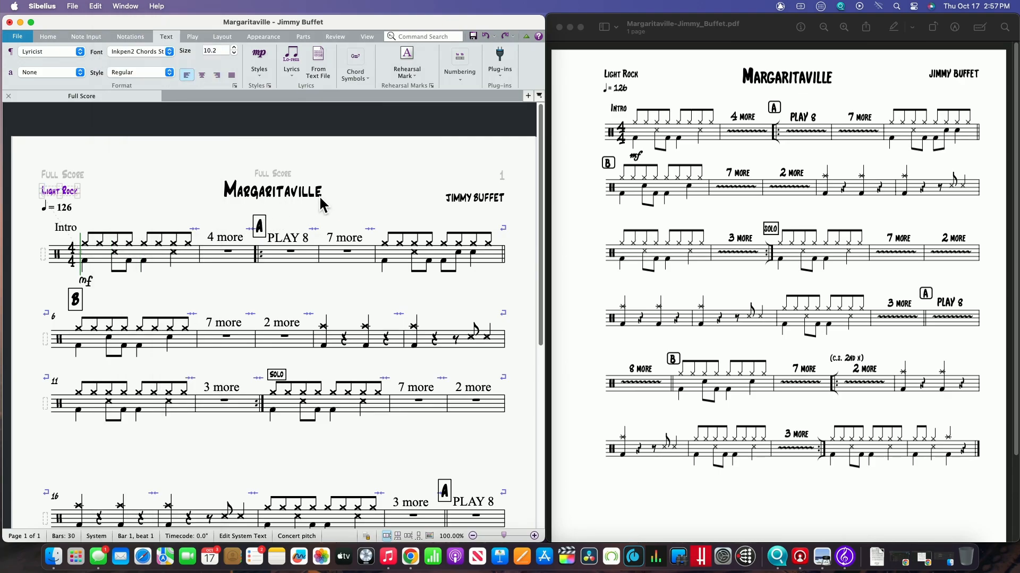
left_click(390, 185)
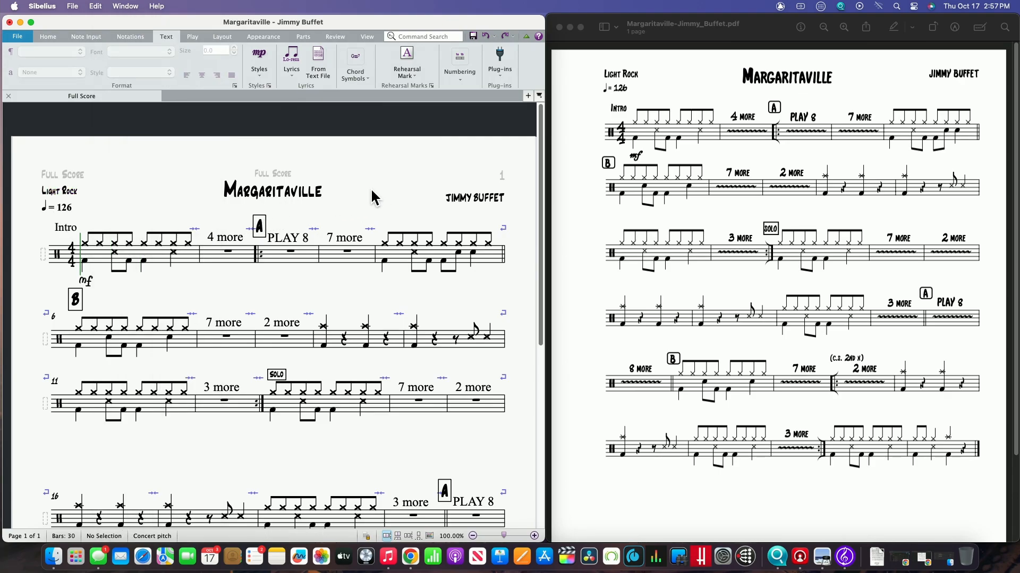
- Change the "7 more" and "2 more" text in bars 6 to 10 to the Inkpen2 Chords Std font
left_click(233, 240)
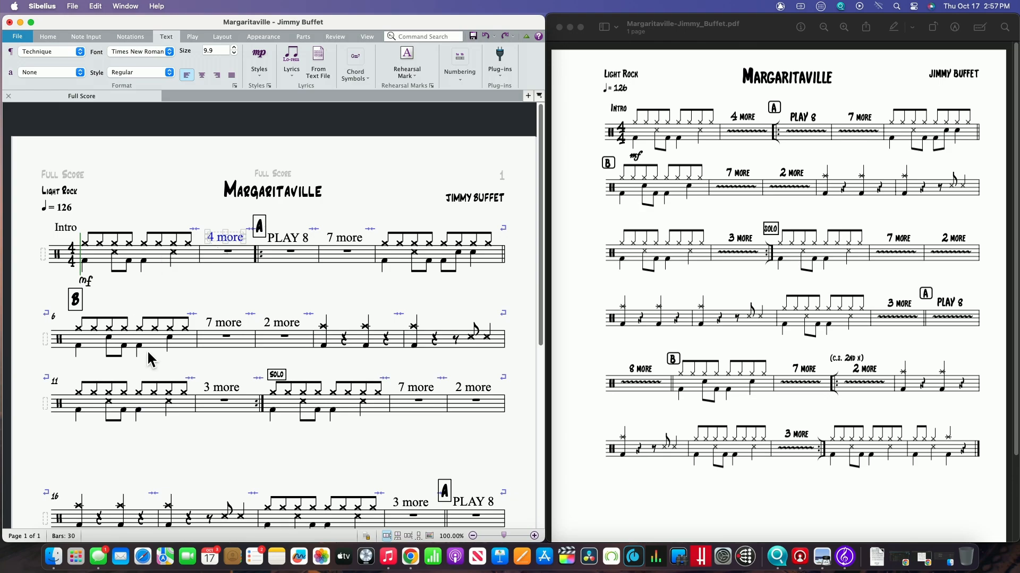
left_click(182, 340)
left_click(447, 343, "shift")
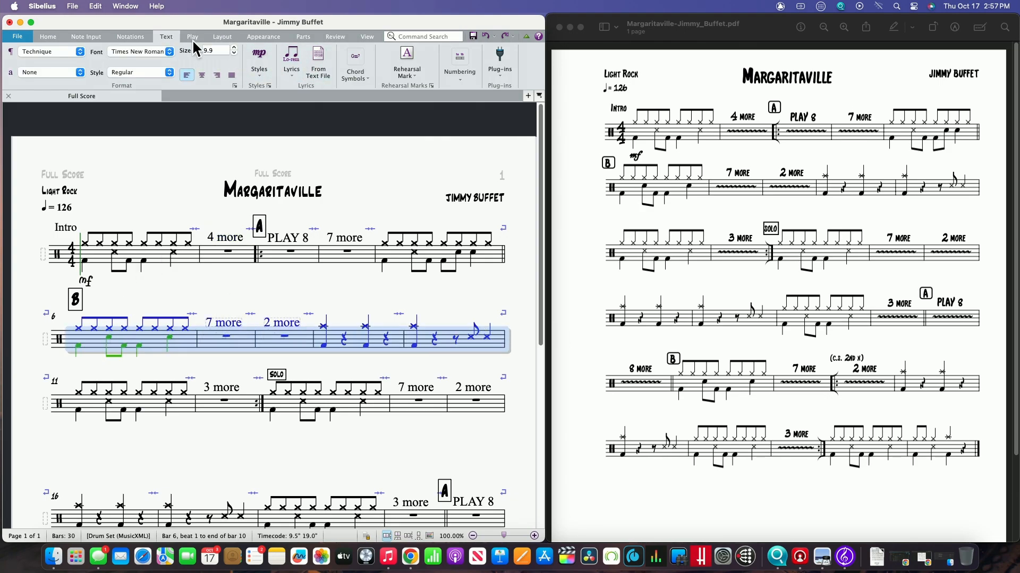
left_click(169, 51)
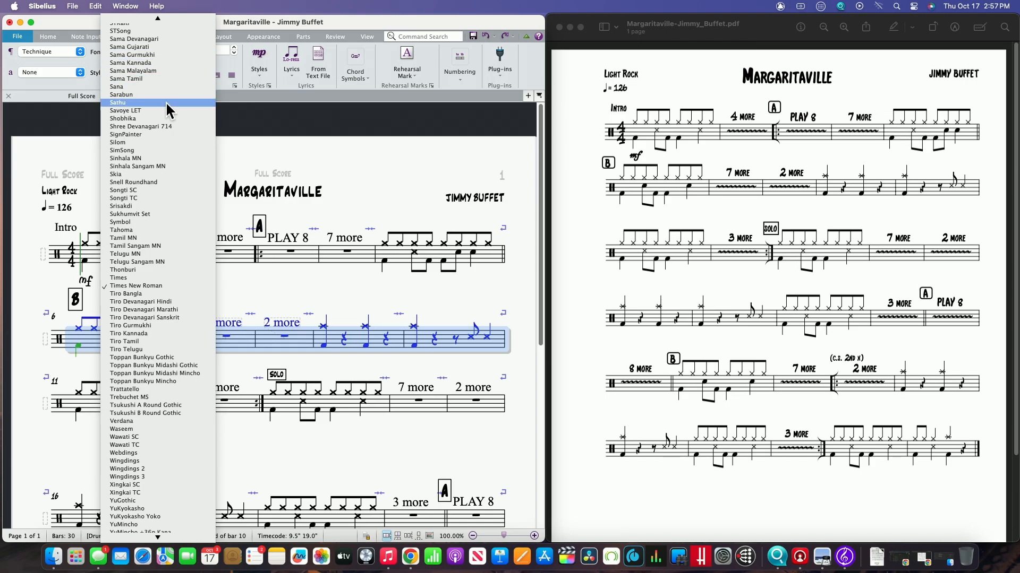
scroll(166, 101, "up", 15)
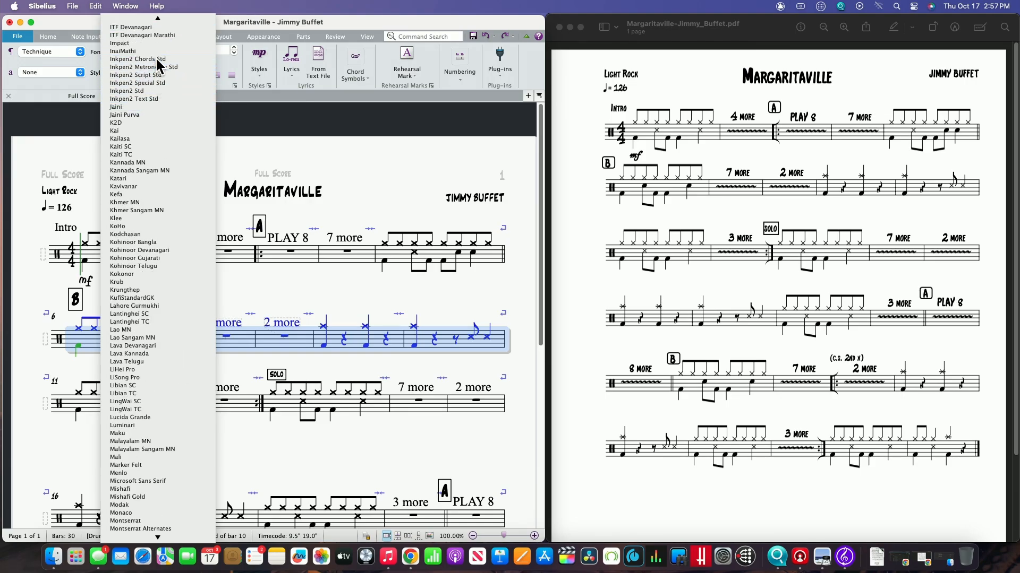
left_click(156, 74)
left_click(313, 290)
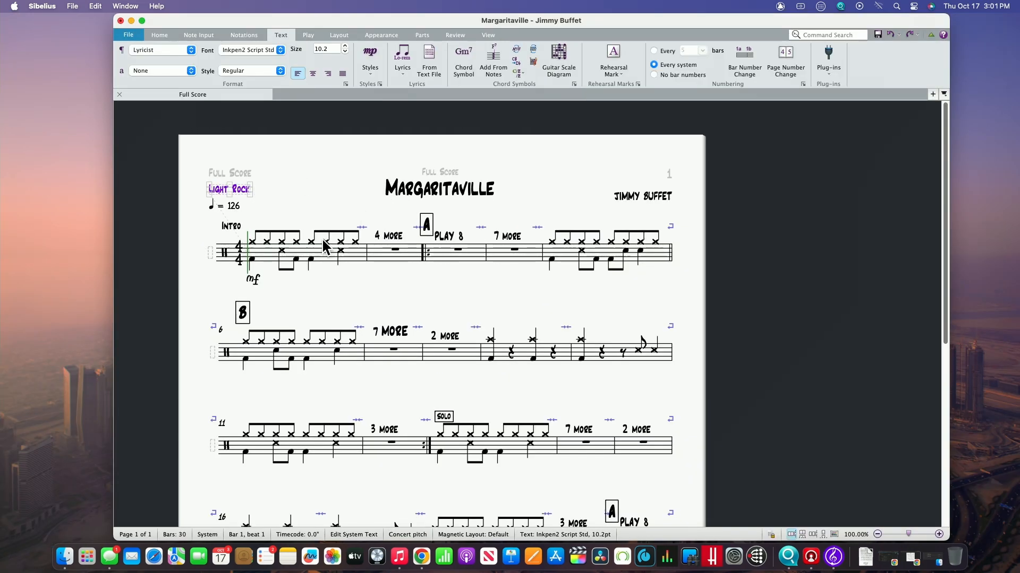
- Select the entire score and change all its text to the Inkpen2 Script Std font
left_click(314, 254)
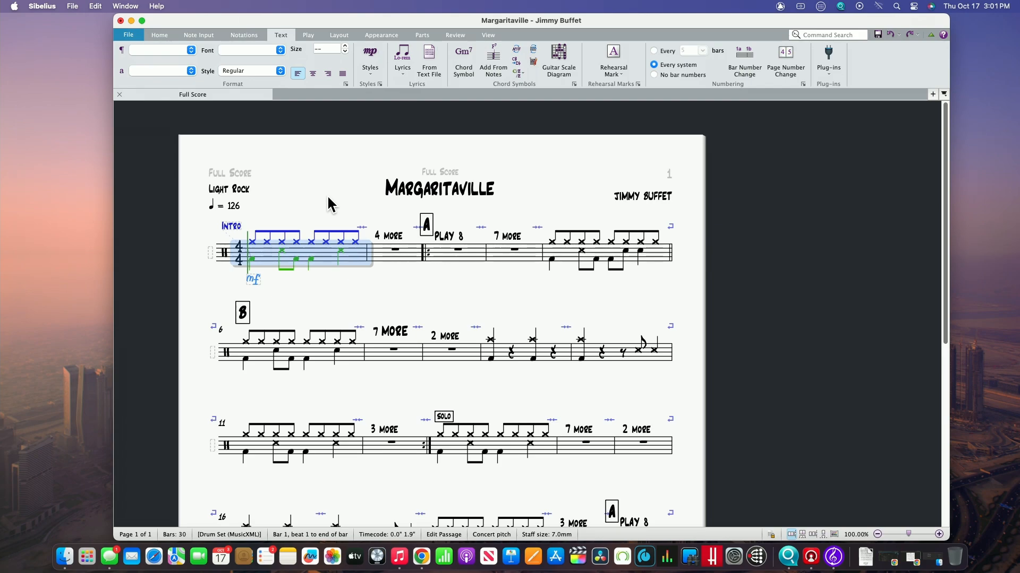
key("super+a")
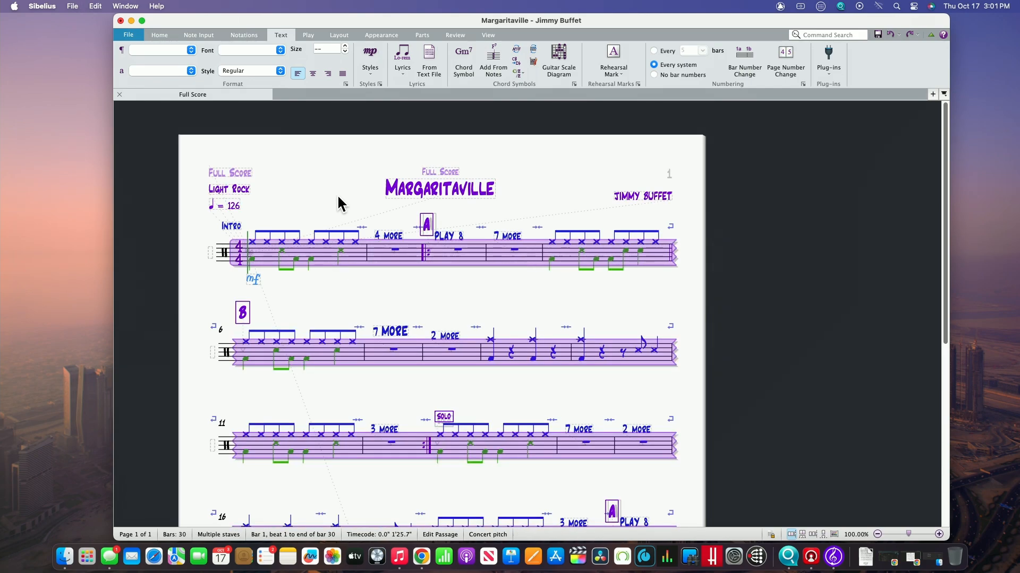
left_click(279, 50)
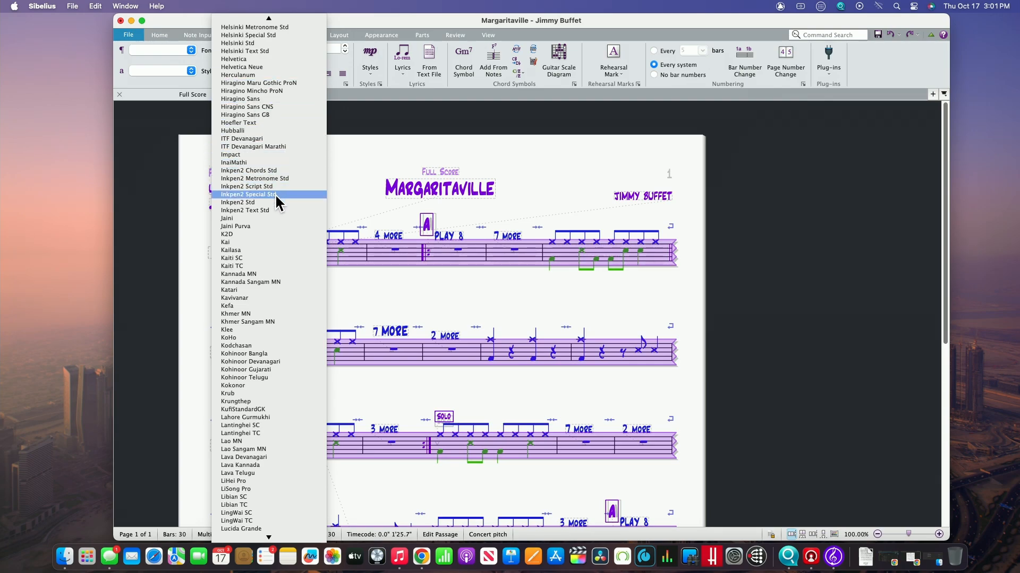
left_click(238, 203)
left_click(267, 71)
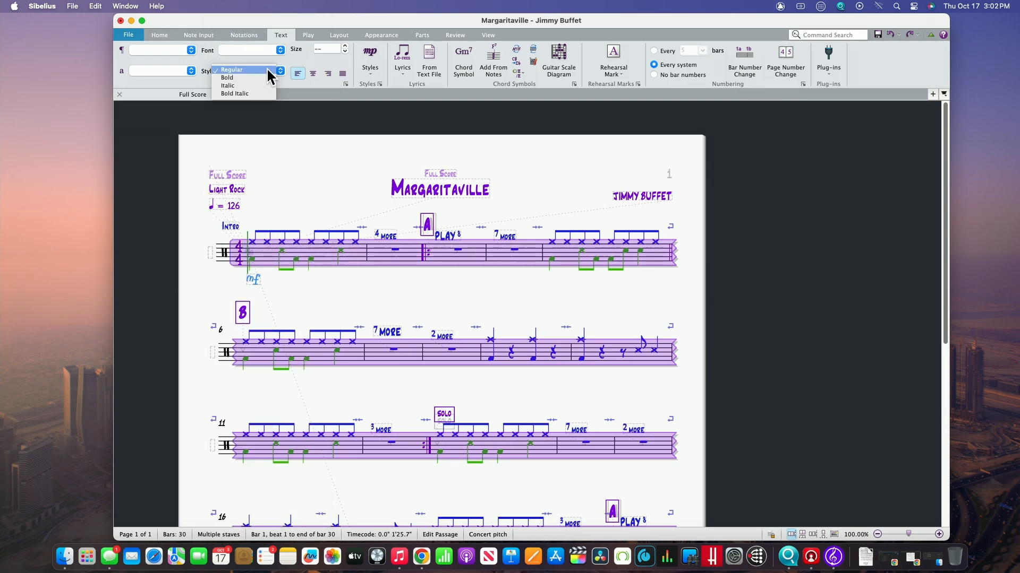
left_click(280, 48)
left_click(280, 47)
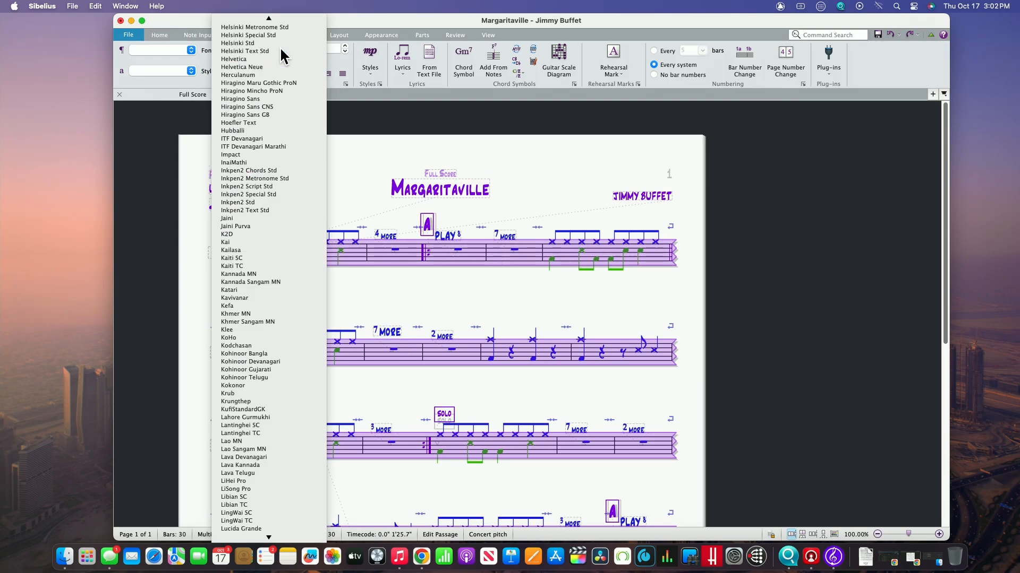
left_click(268, 198)
left_click(352, 181)
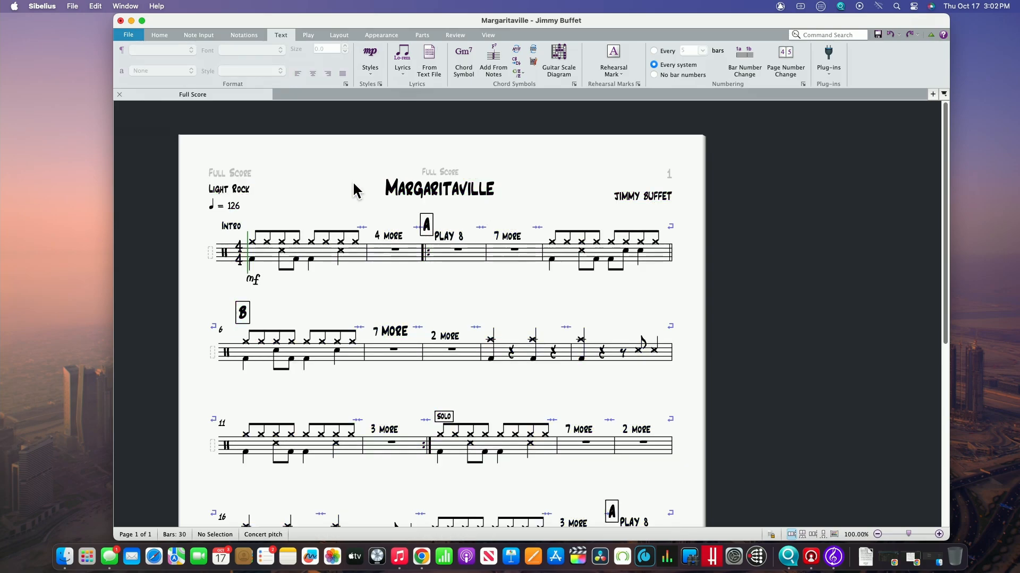
- Enlarge the whole "7 more" text above bar 7 to size 14.9
scroll(329, 186, "down", 10)
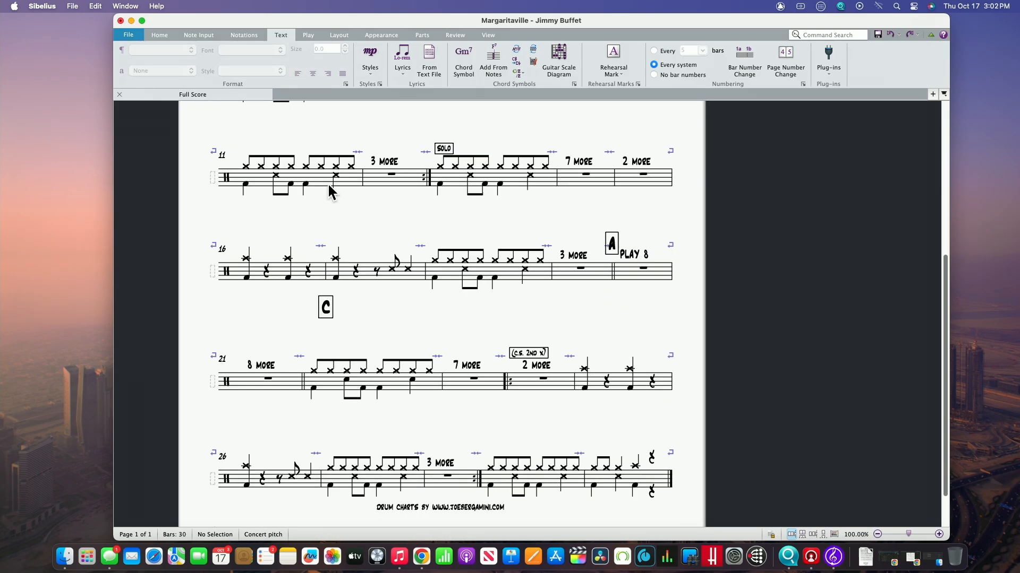
scroll(327, 183, "down", 2)
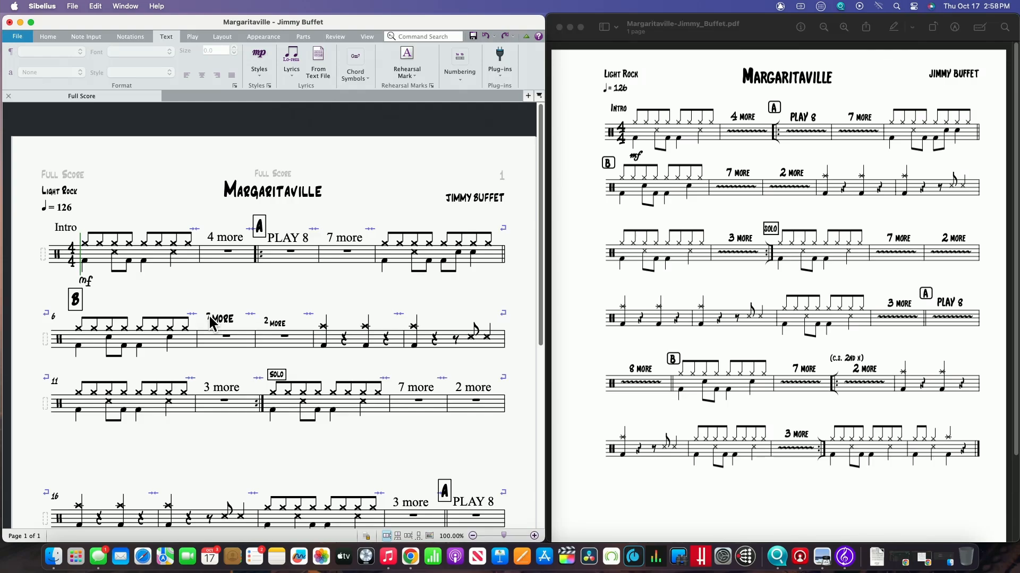
left_click(212, 322)
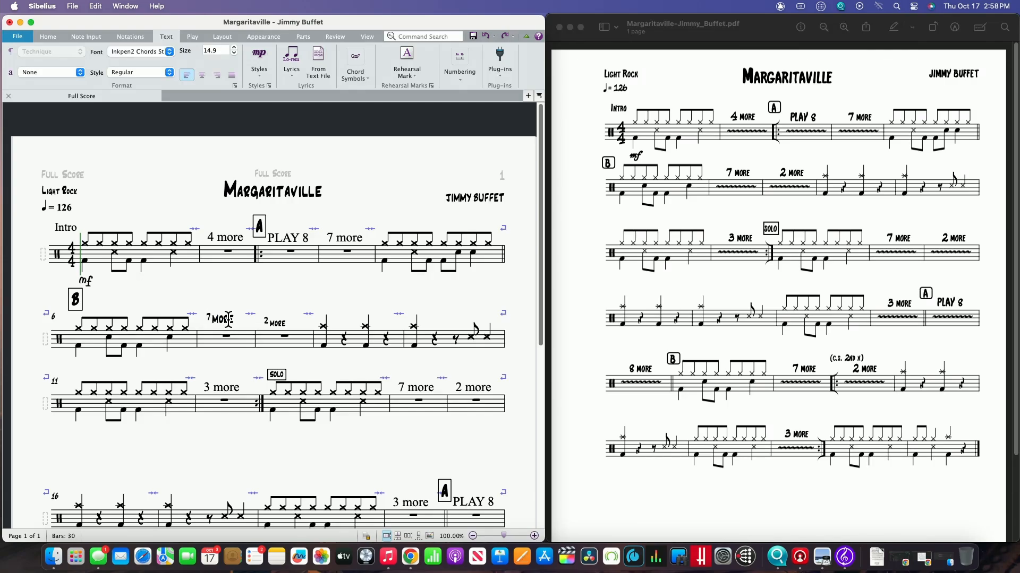
left_click(255, 292)
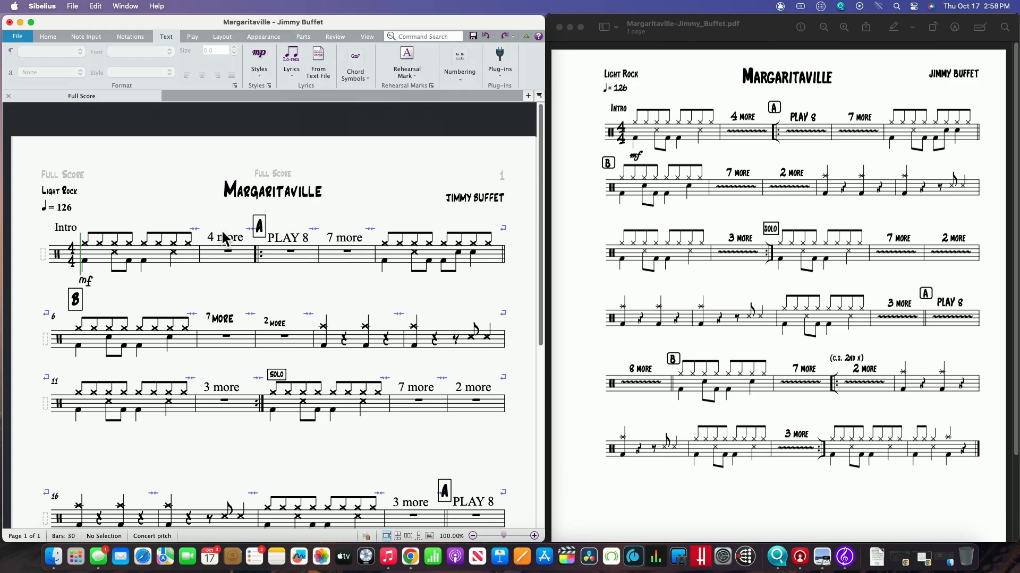
- Move the systems starting at bars 16, 21 and 26 upward to even out the spacing in the lower half
scroll(343, 341, "down", 4)
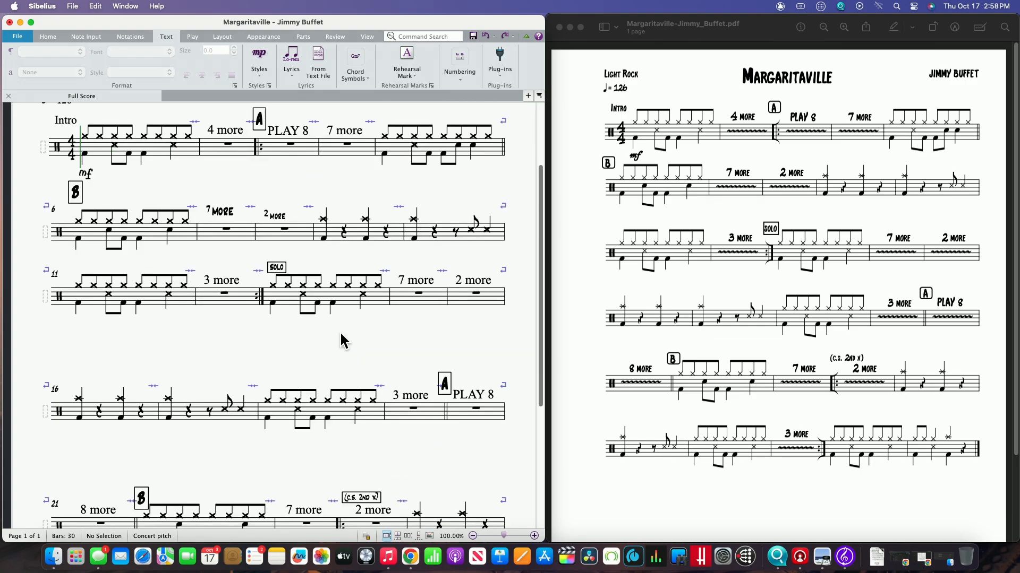
scroll(344, 341, "up", 4)
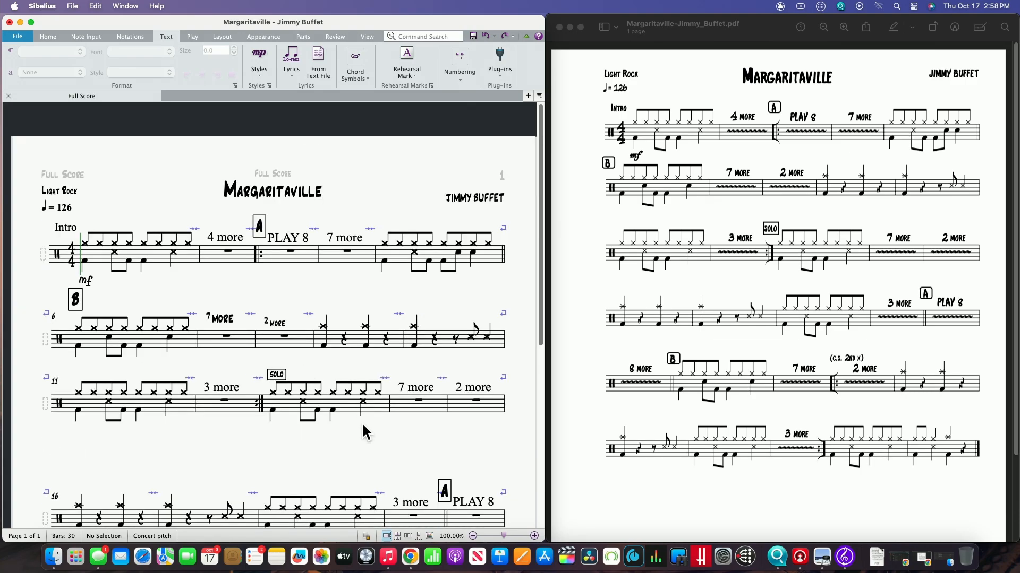
left_click(399, 516)
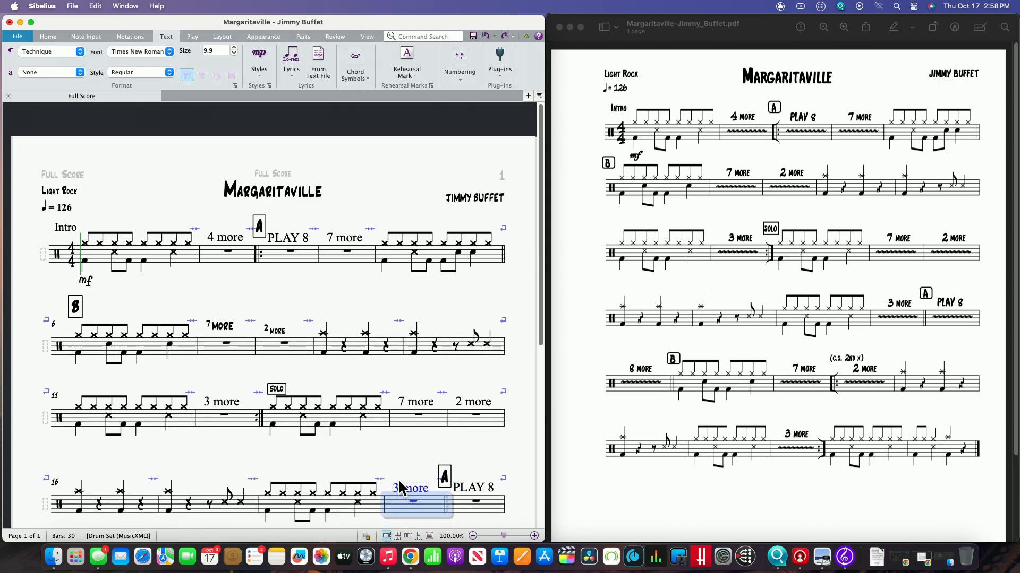
scroll(393, 467, "down", 6)
left_click(396, 465)
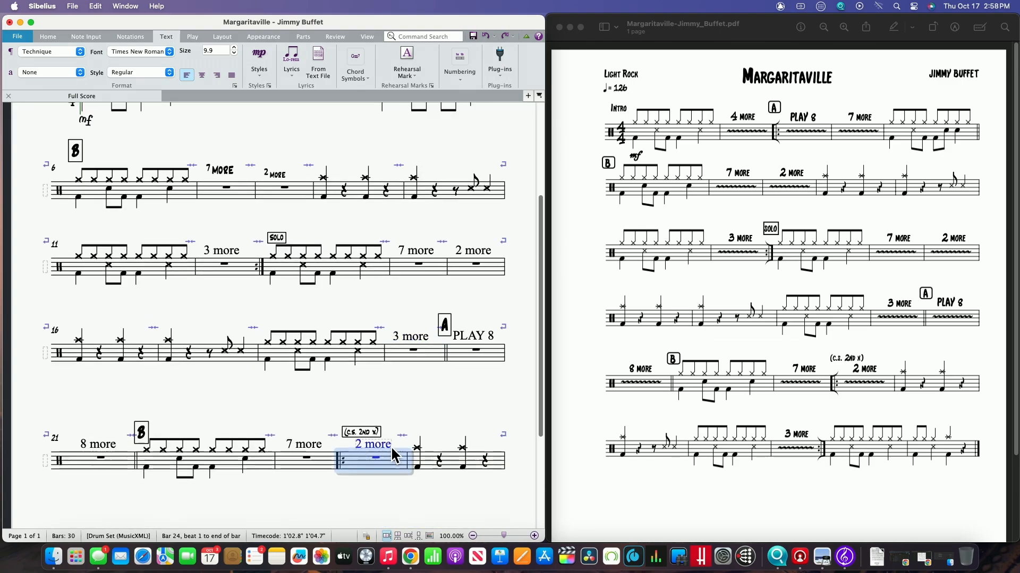
scroll(393, 419, "up", 6)
scroll(393, 417, "down", 10)
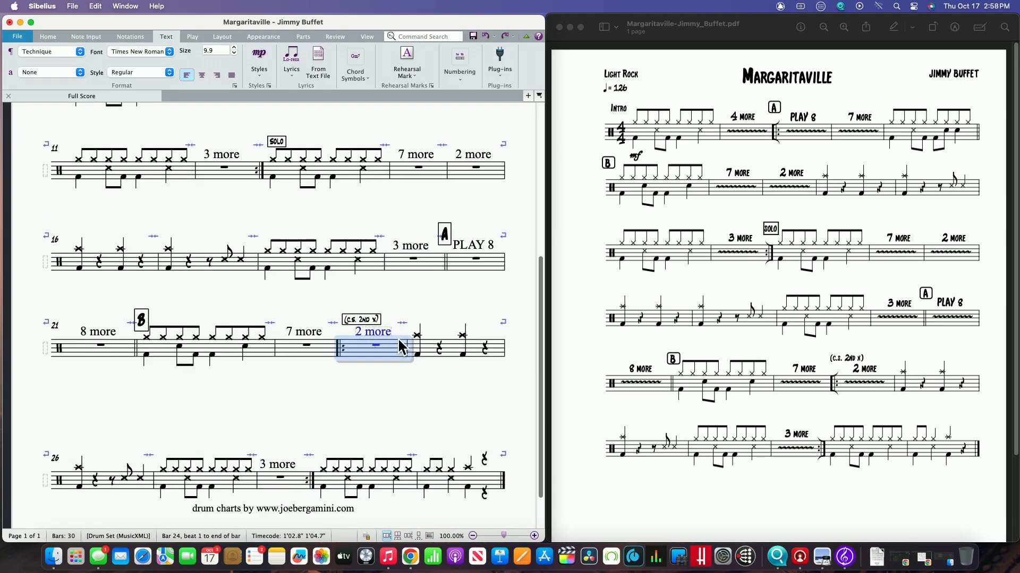
left_click(387, 441)
scroll(391, 419, "up", 10)
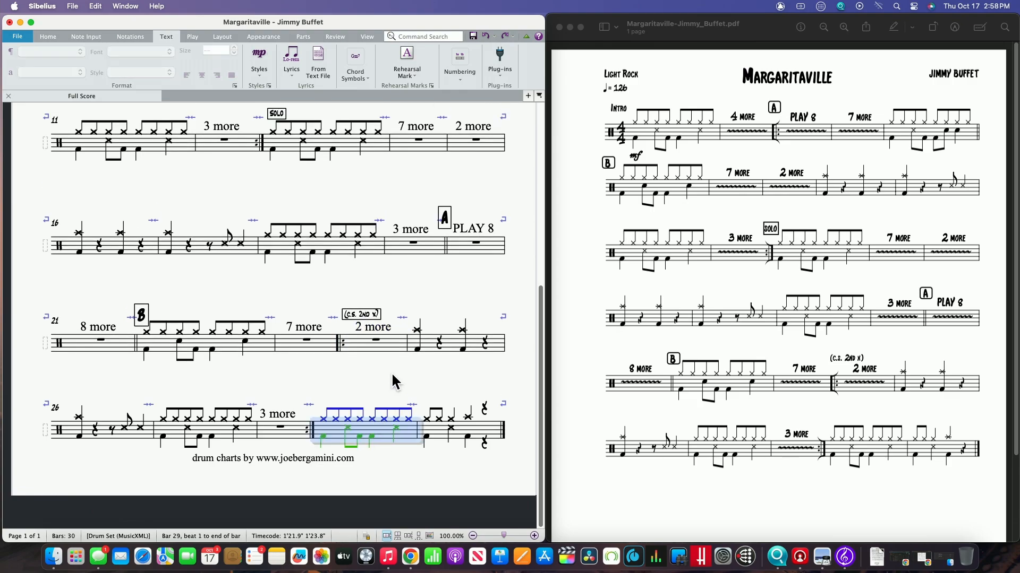
- Move the systems starting at bars 6, 11 and 16 upward so they sit close together beneath the first system
left_click(312, 367)
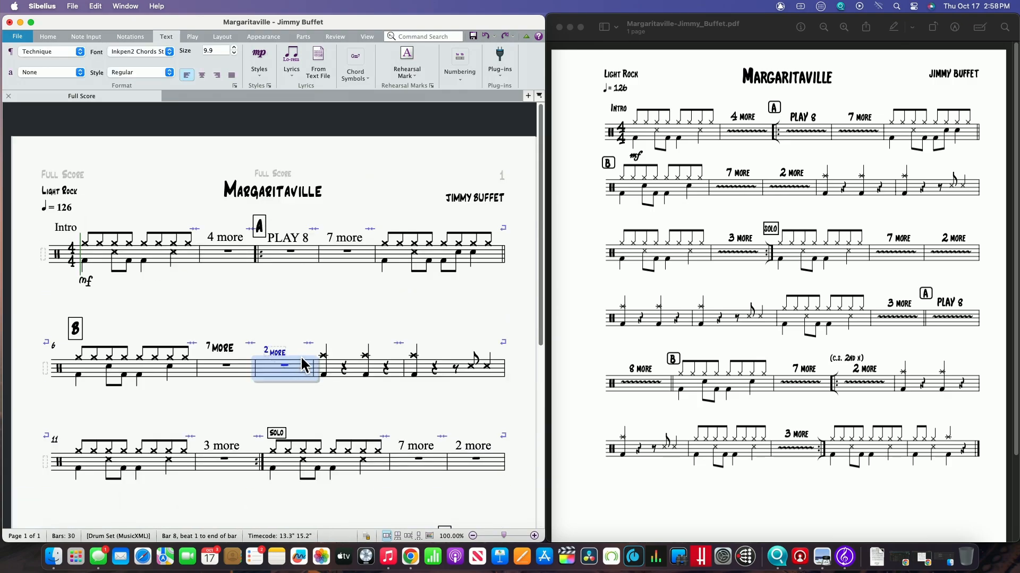
left_click_drag(238, 441, 242, 419)
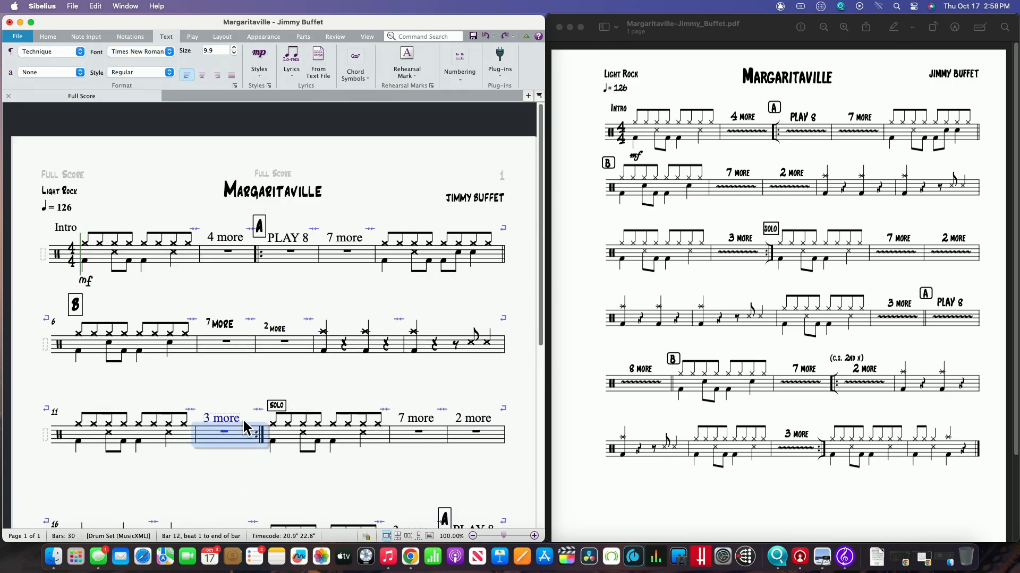
scroll(244, 414, "down", 5)
left_click(252, 321)
key("Escape")
- Move the rehearsal mark at bar 22 slightly up and to the right, above the bar's first notes
left_click(141, 361)
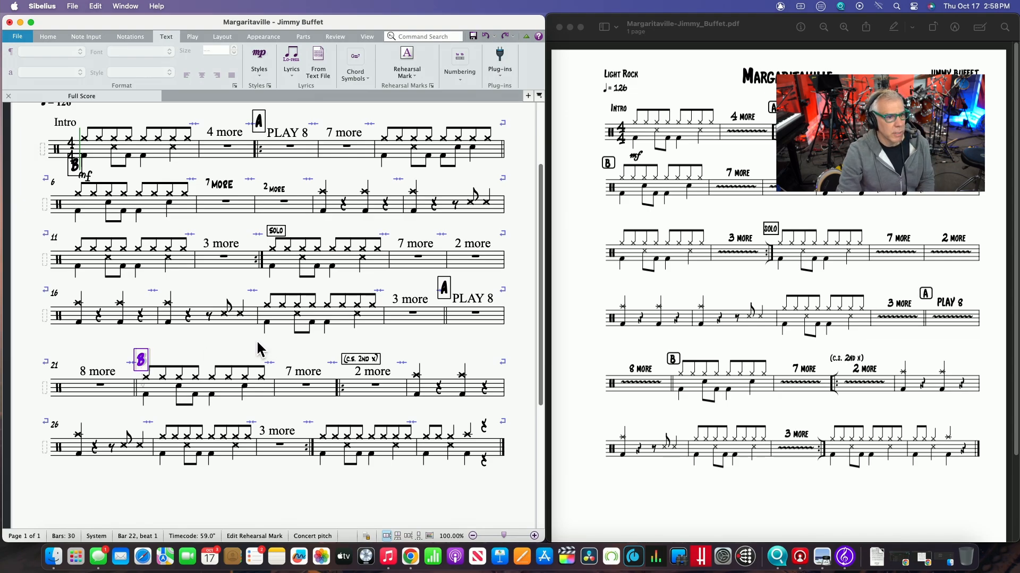
key("Escape")
left_click_drag(141, 362, 158, 353)
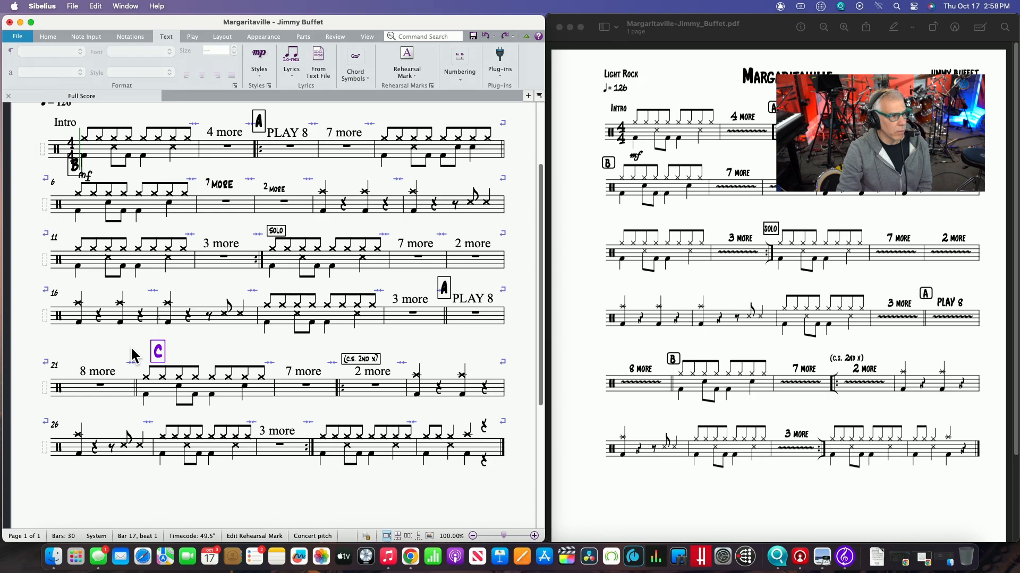
key("Escape")
scroll(212, 361, "up", 4)
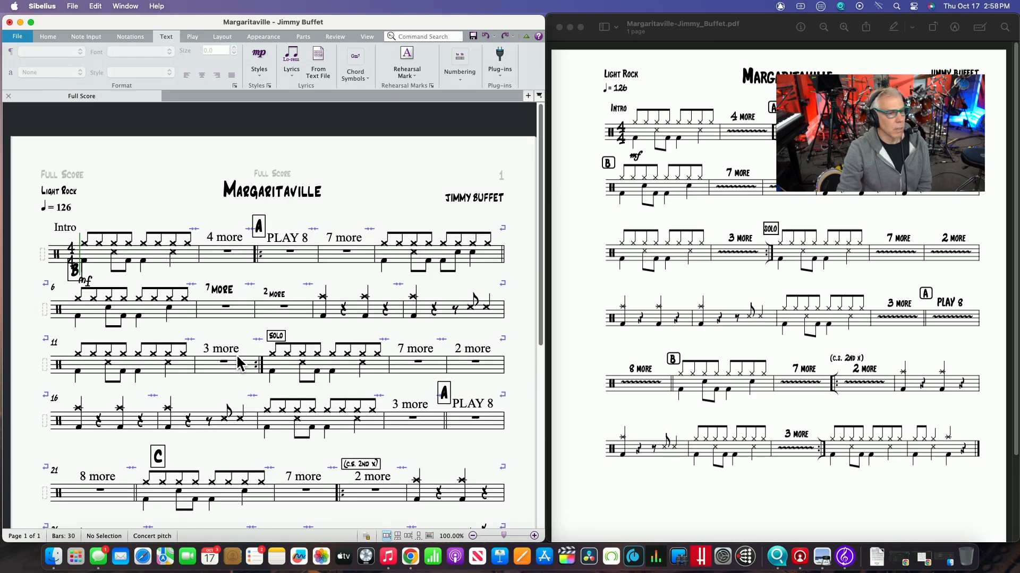